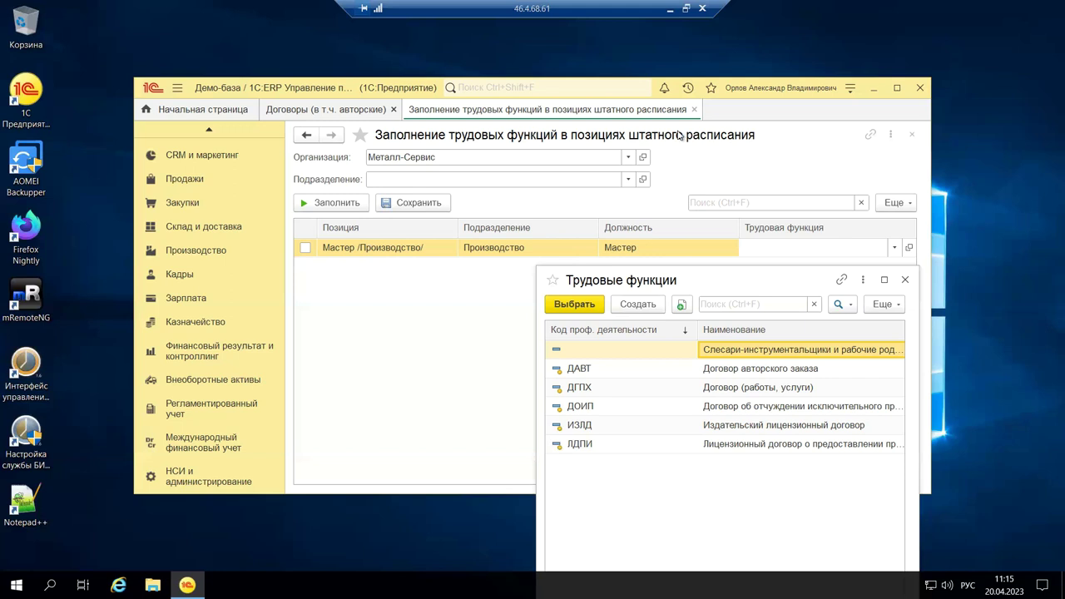
# Check the platform version and the configuration release in the program information window, and close it
pyautogui.click(847, 97)
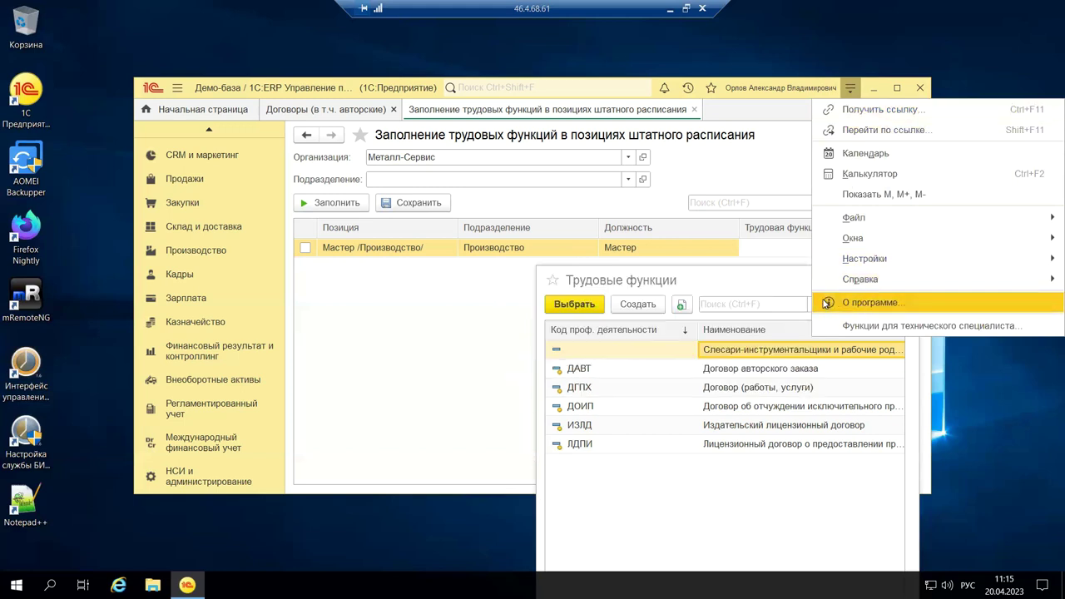
pyautogui.click(871, 305)
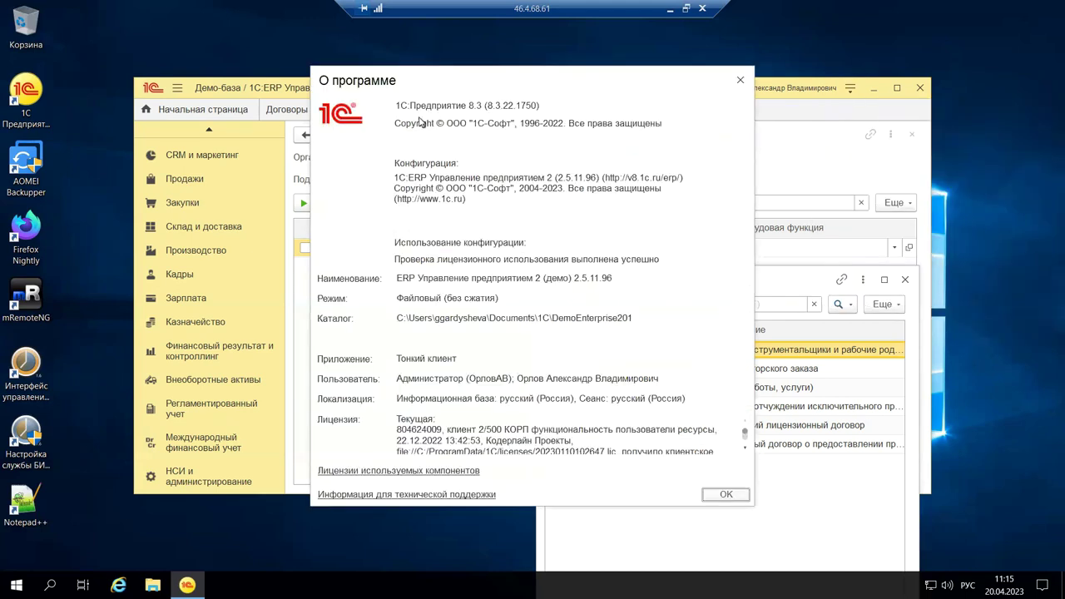
pyautogui.tripleClick(396, 105)
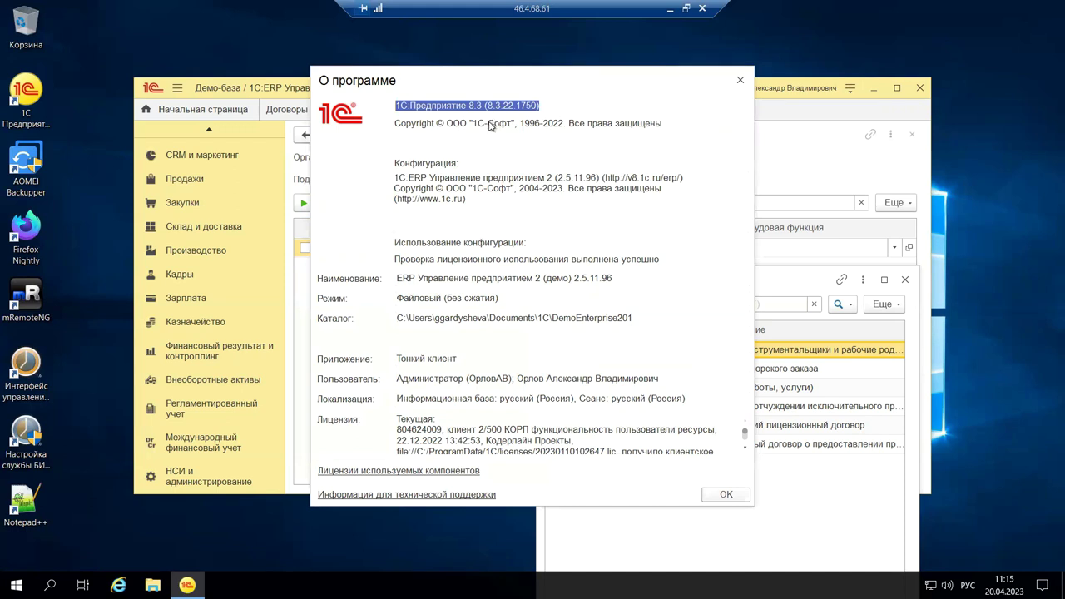
pyautogui.tripleClick(413, 183)
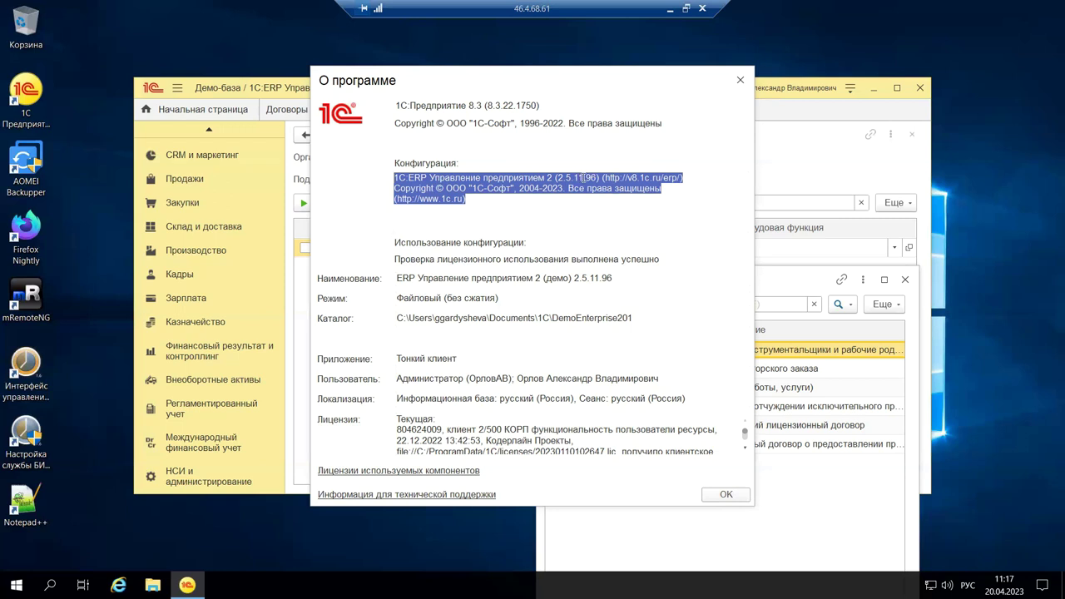
pyautogui.click(737, 82)
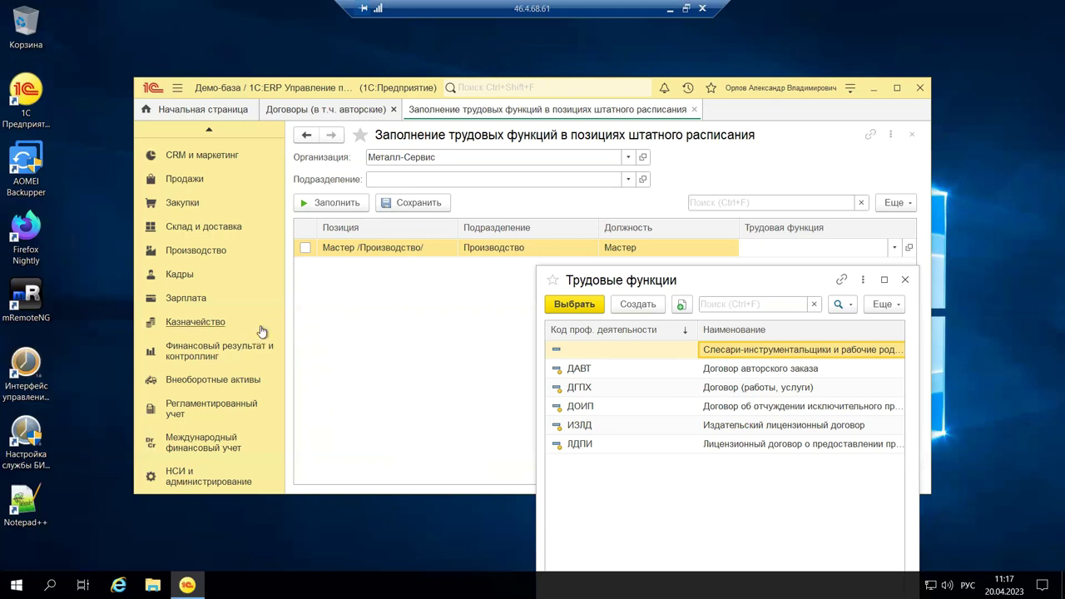
# Turn off the «Организация» filter in the payroll list «Договоры (в т.ч. авторские)» and display the document types available for creation
pyautogui.click(198, 299)
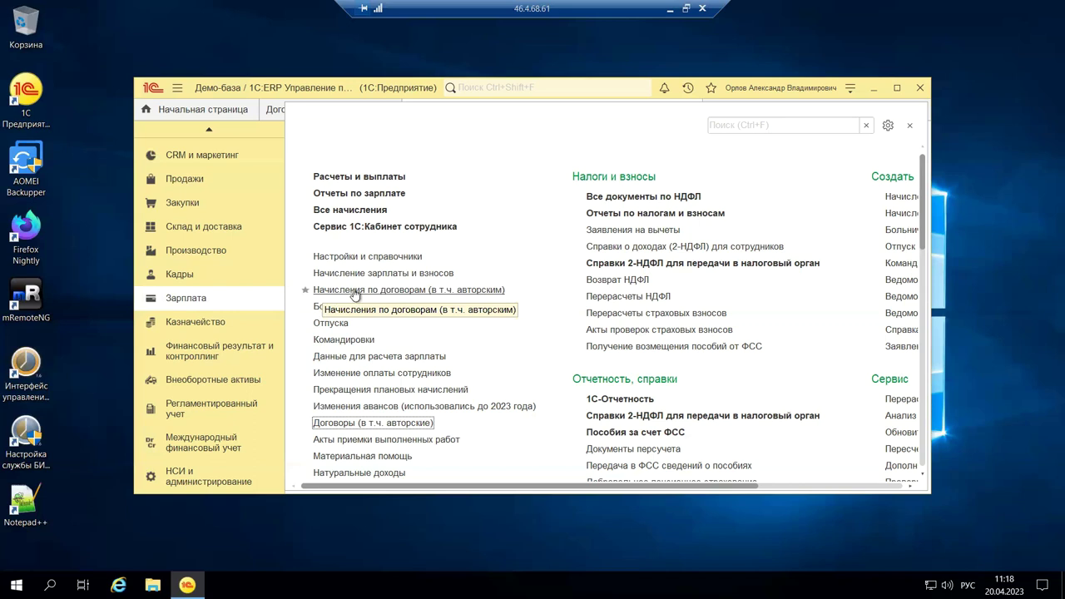
pyautogui.click(410, 424)
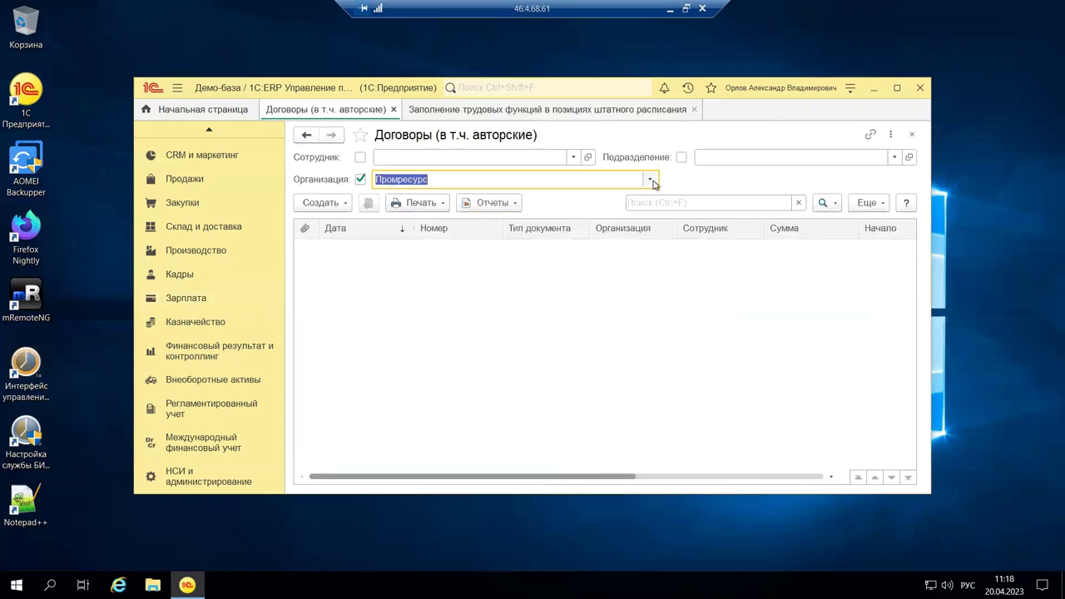
pyautogui.click(360, 181)
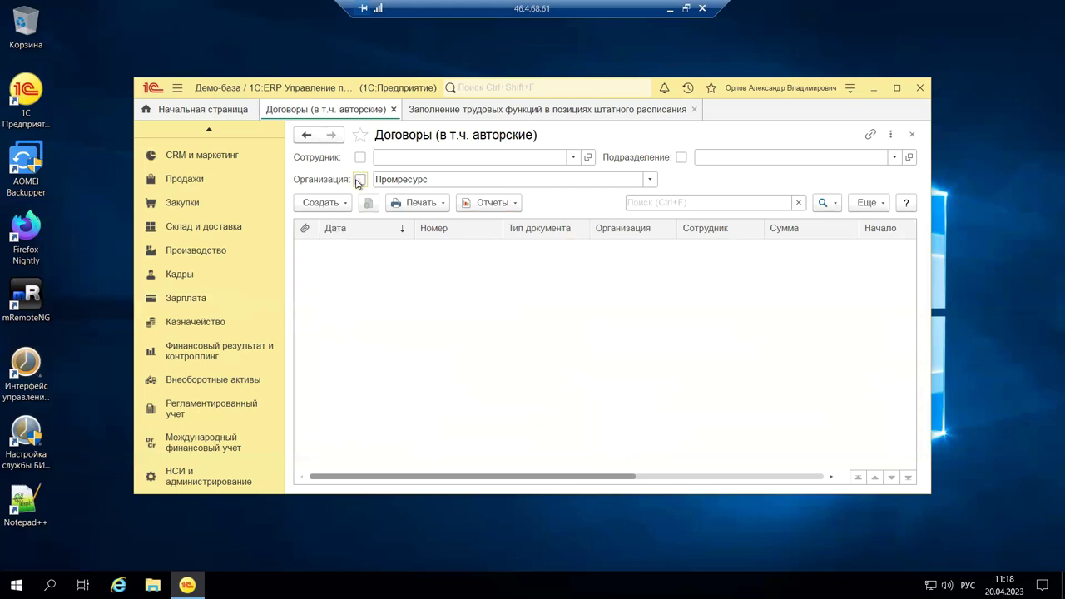
pyautogui.click(347, 206)
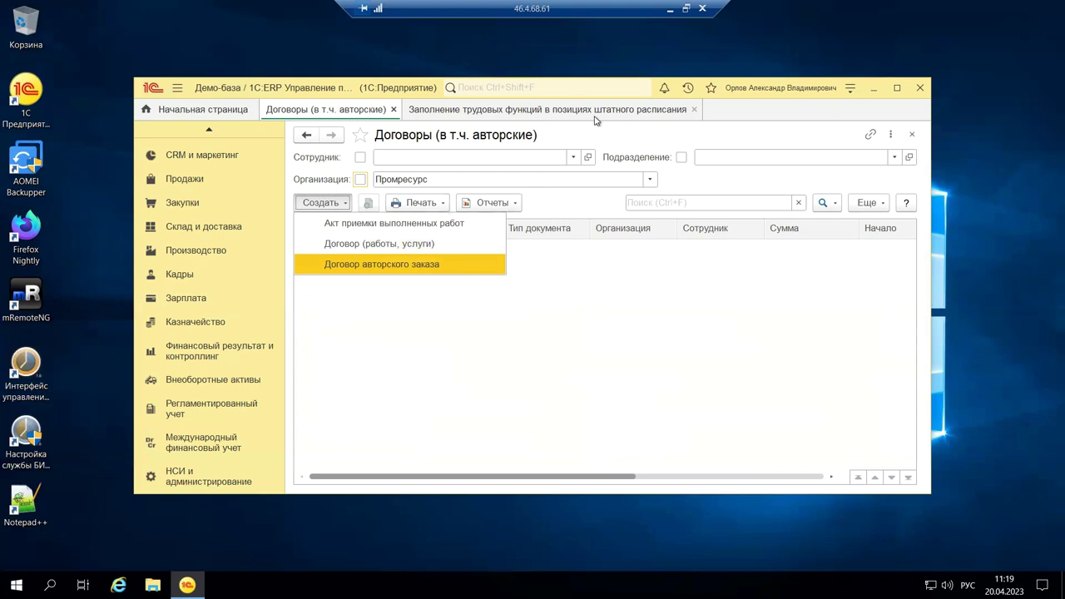
# Return to «Заполнение трудовых функций в позициях штатного расписания», point out the «Мастер» position's labour function, and switch to the PowerPoint presentation
pyautogui.click(416, 114)
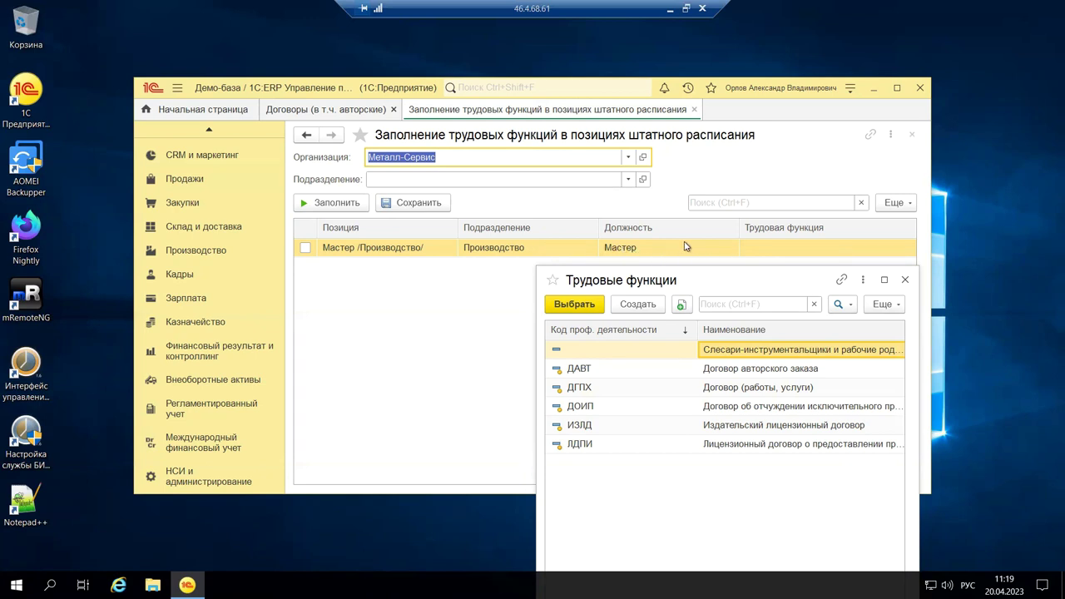
pyautogui.click(782, 248)
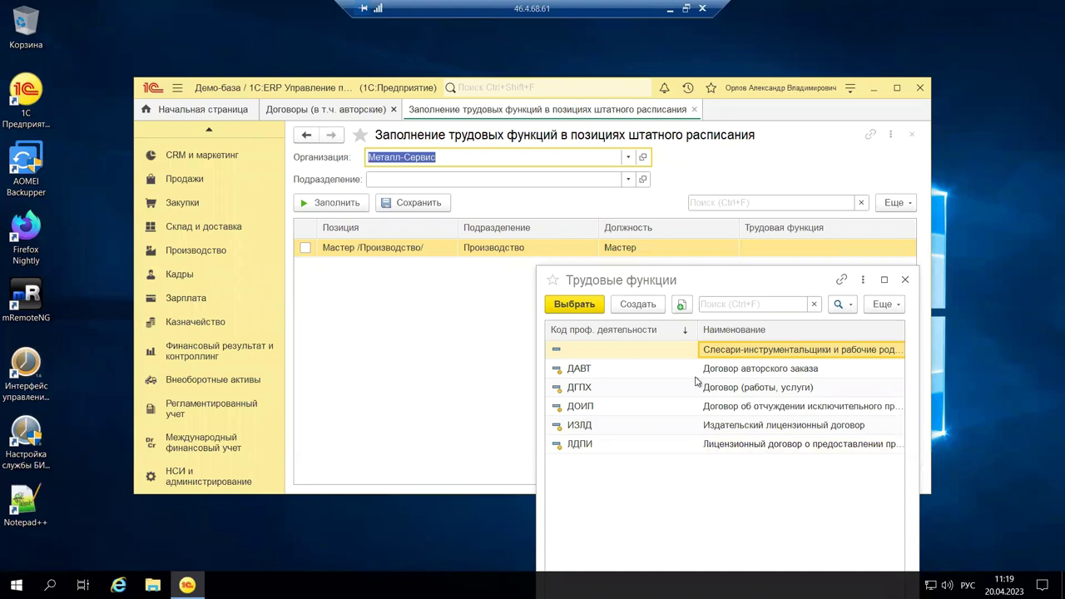
pyautogui.click(669, 9)
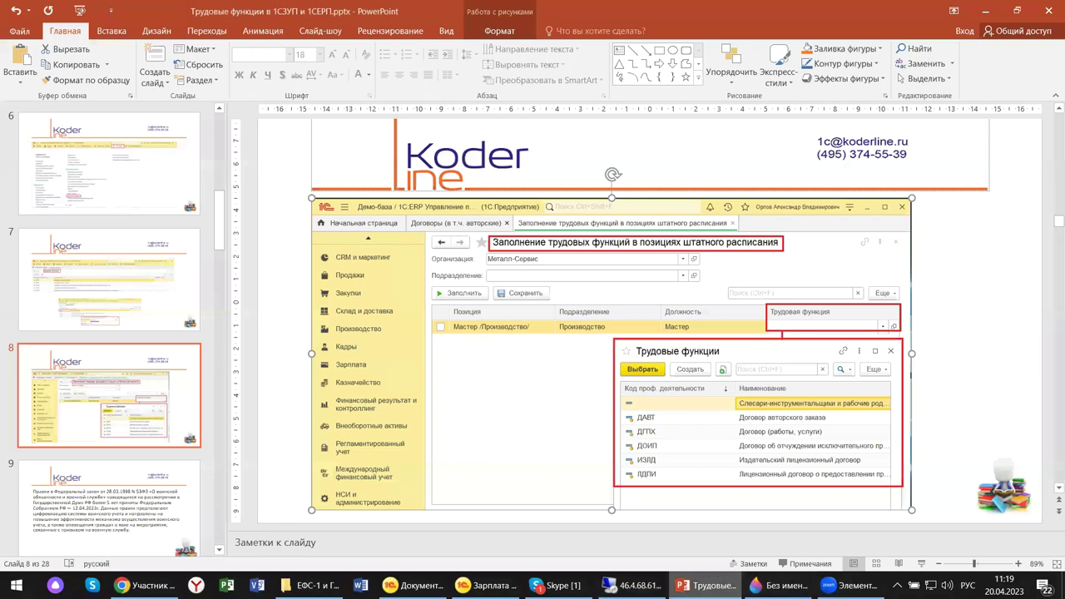
pyautogui.moveTo(705, 585)
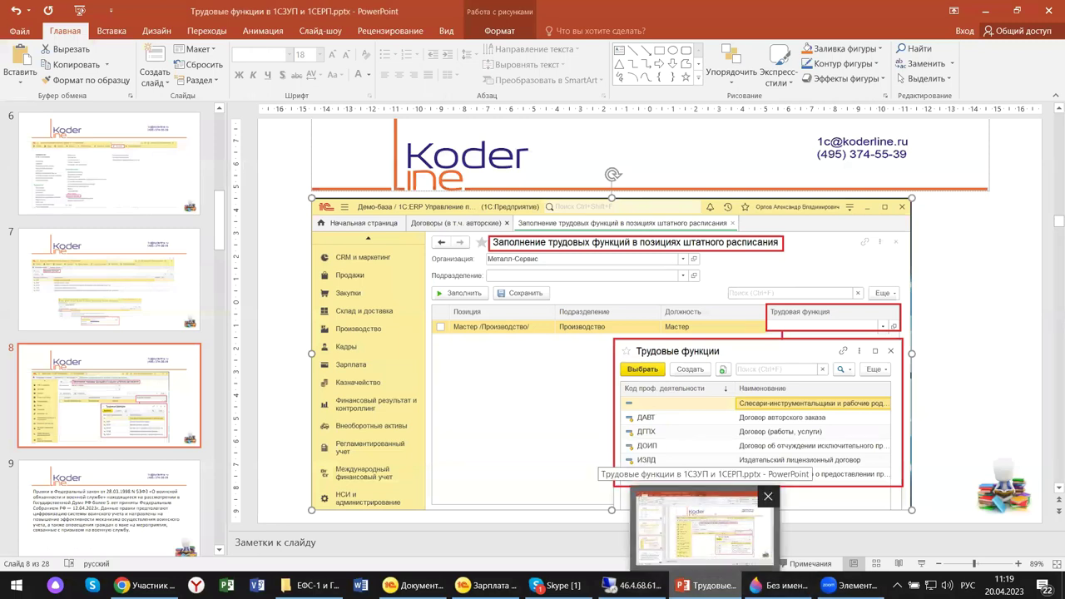
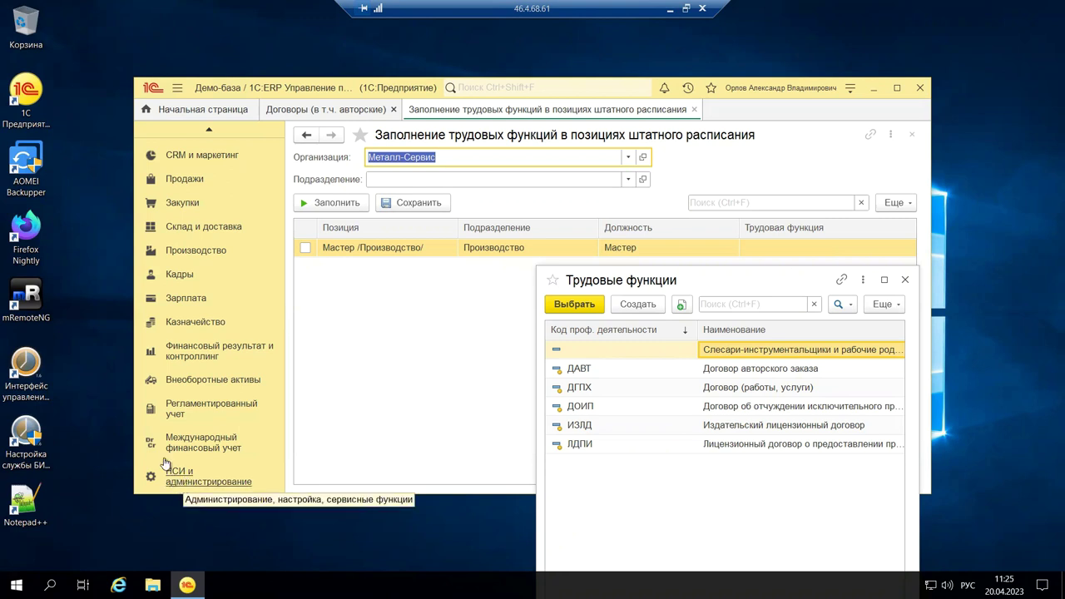
# Enable «Ведется воинский учет» in the «Кадровый учет» settings of the 1С:ERP demo database
pyautogui.click(203, 483)
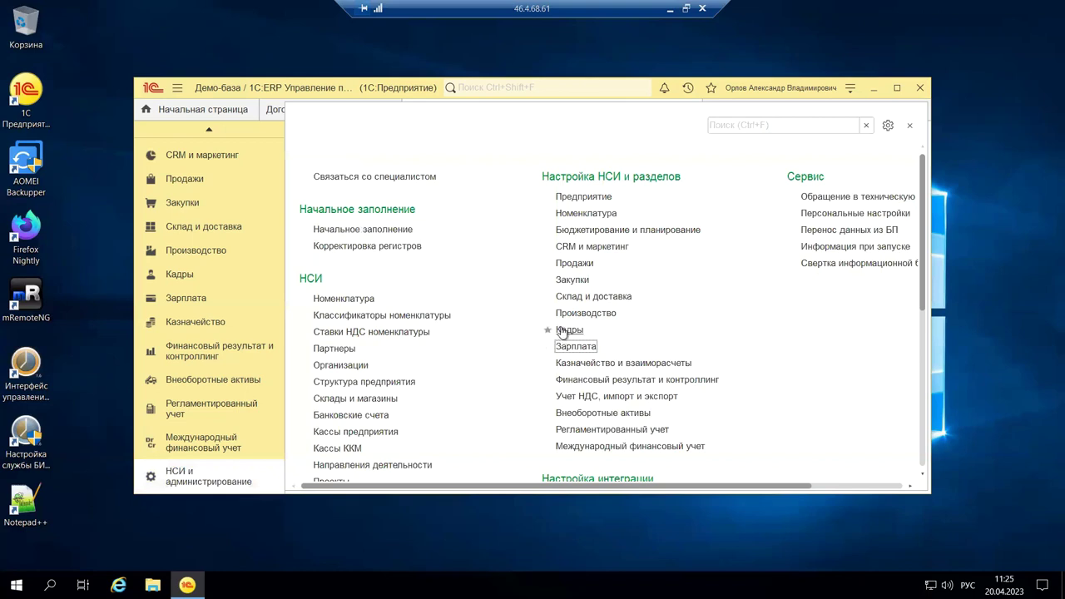
pyautogui.click(563, 330)
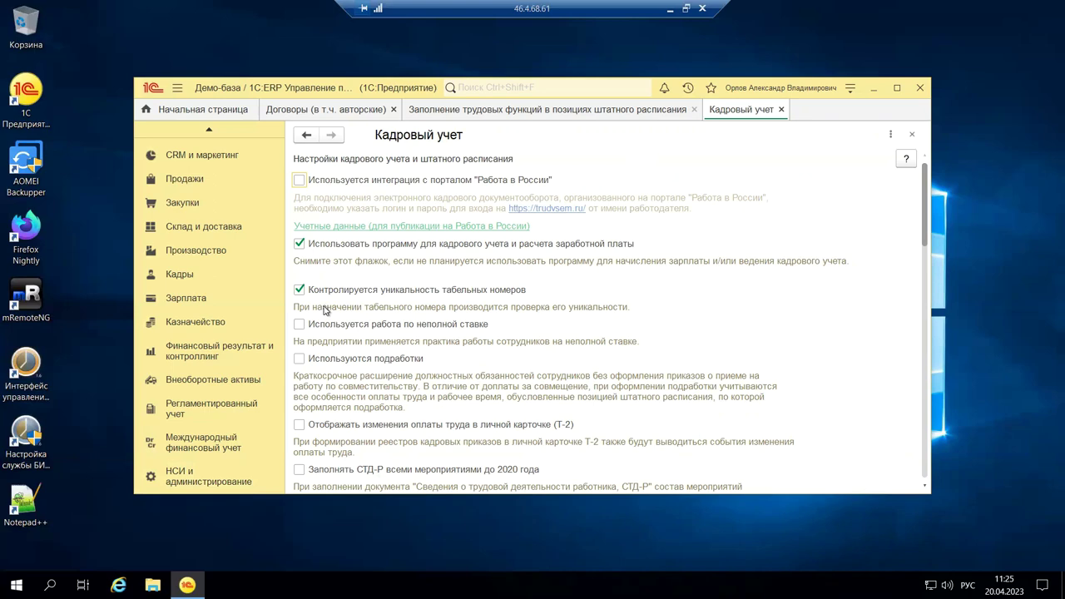
pyautogui.scroll(-1, 325, 312)
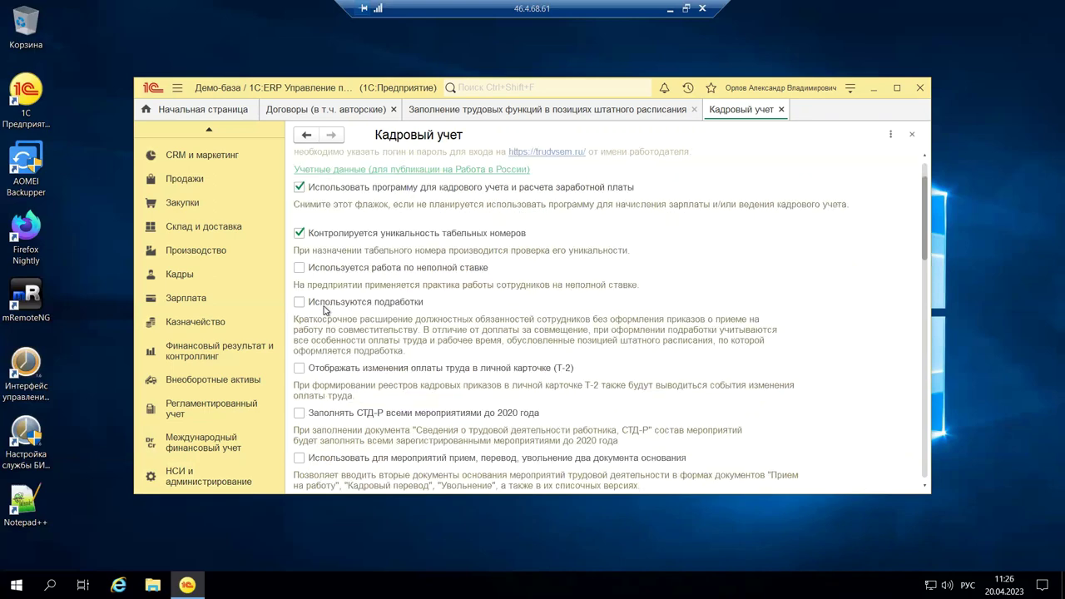
pyautogui.scroll(-1, 388, 312)
pyautogui.scroll(-6, 388, 312)
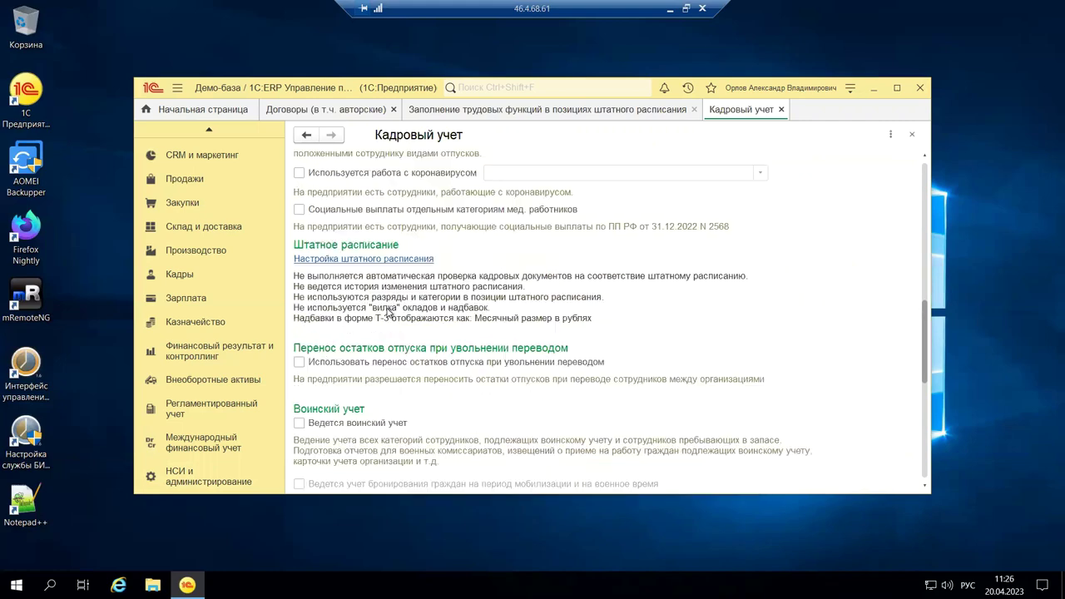
pyautogui.click(299, 424)
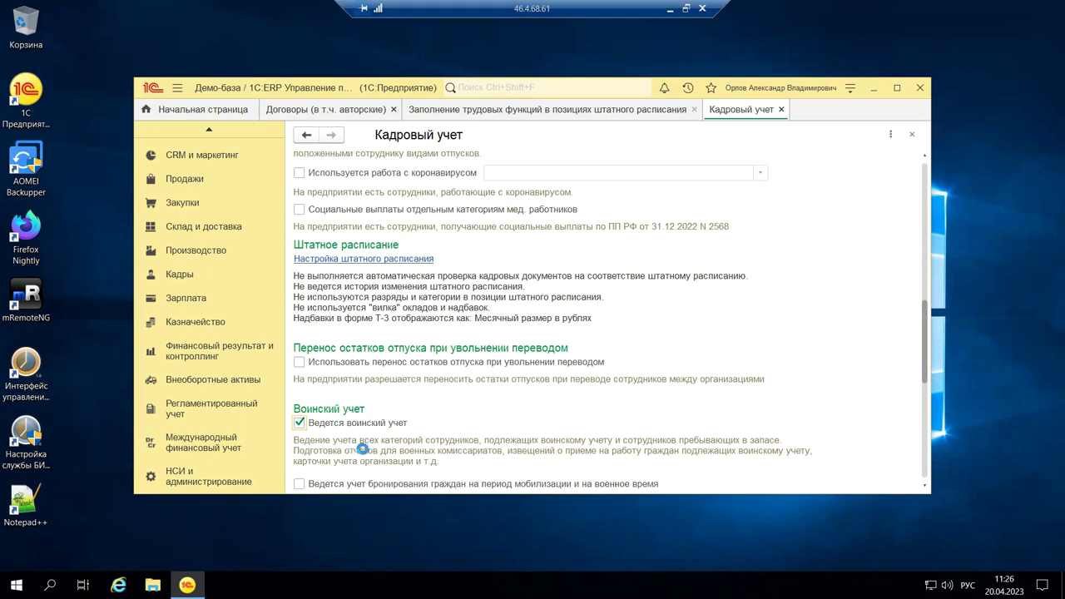
# Enable «Ведется учет бронирования граждан на период мобилизации и на военное время» in the military accounting settings
pyautogui.scroll(1, 278, 441)
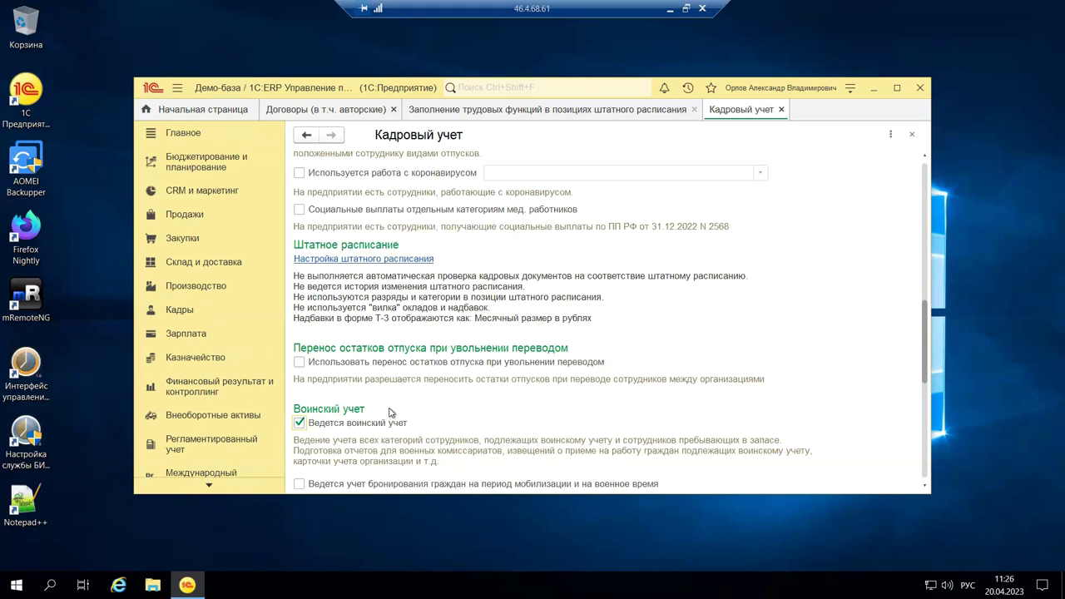
pyautogui.scroll(-1, 389, 412)
pyautogui.scroll(-2, 390, 412)
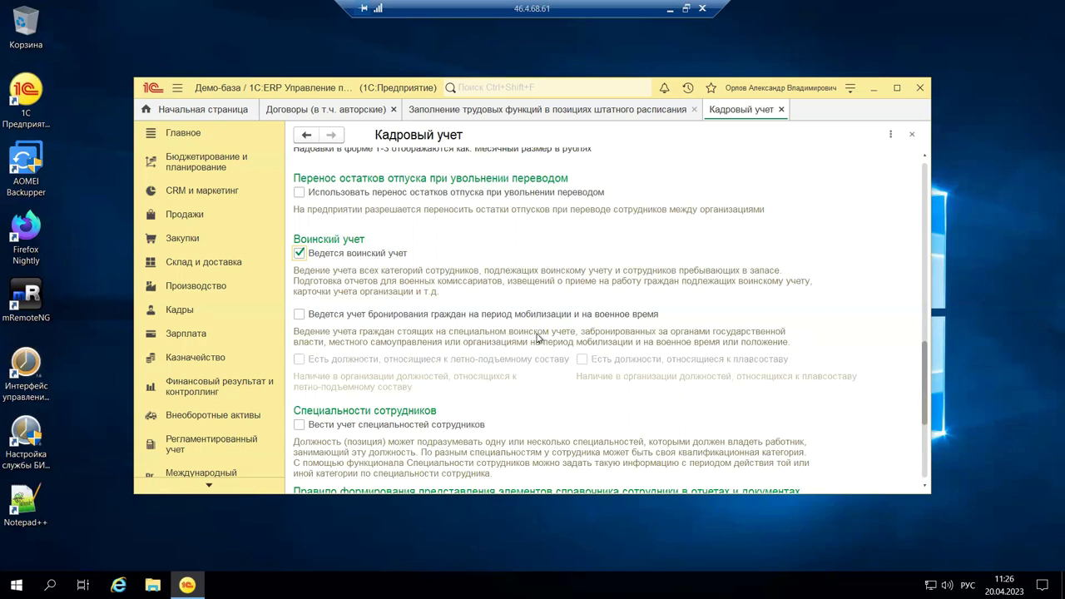
pyautogui.click(297, 316)
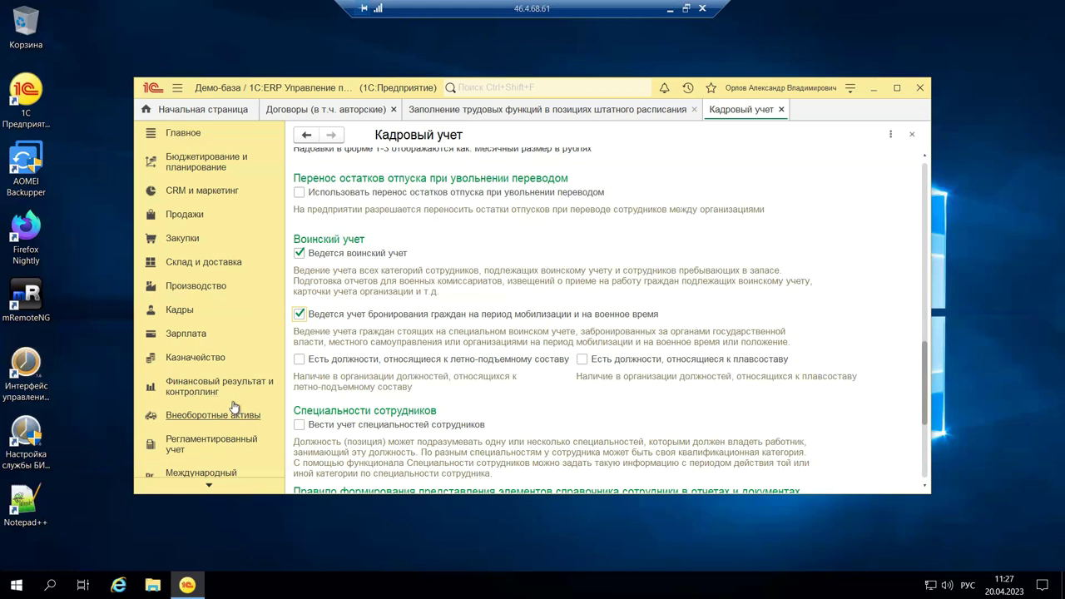
# Review the military accounting catalogs, such as «Военкоматы» and «Воинские звания», in the «Кадры» section
pyautogui.click(178, 312)
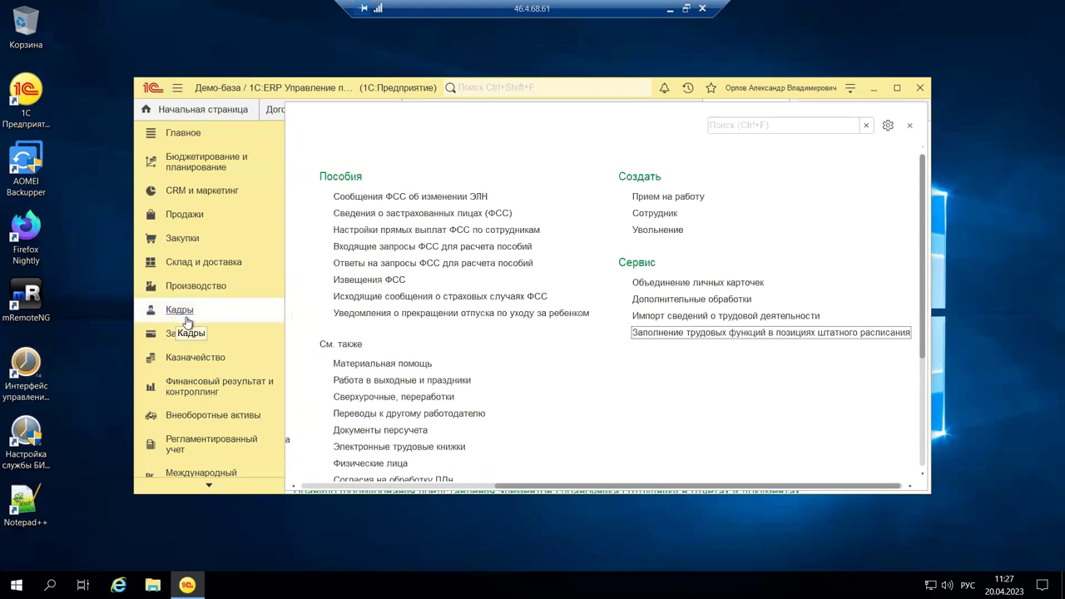
pyautogui.scroll(-5, 336, 341)
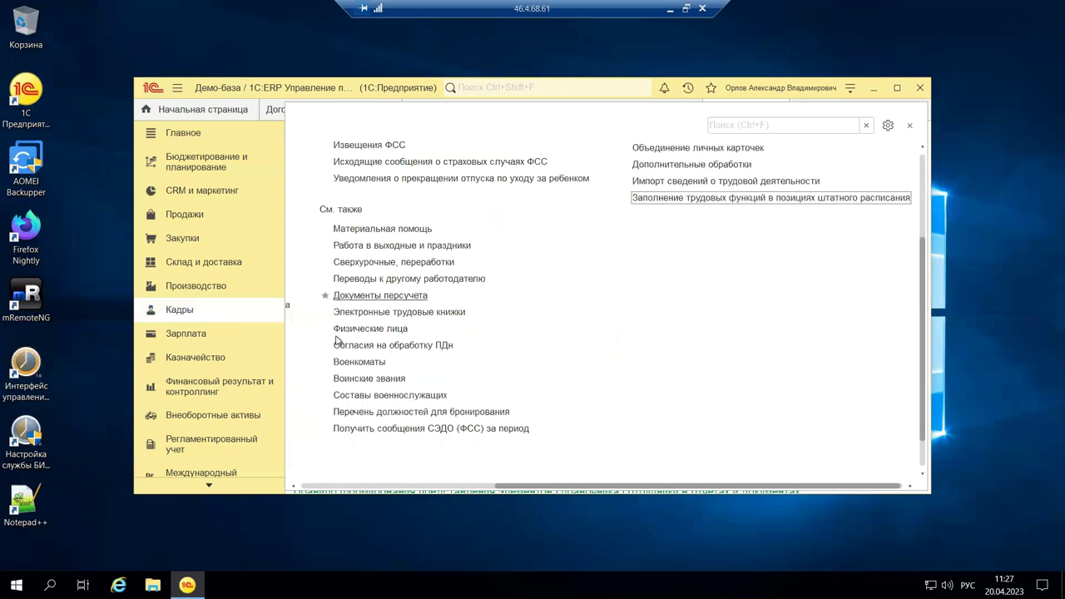
pyautogui.scroll(1, 334, 343)
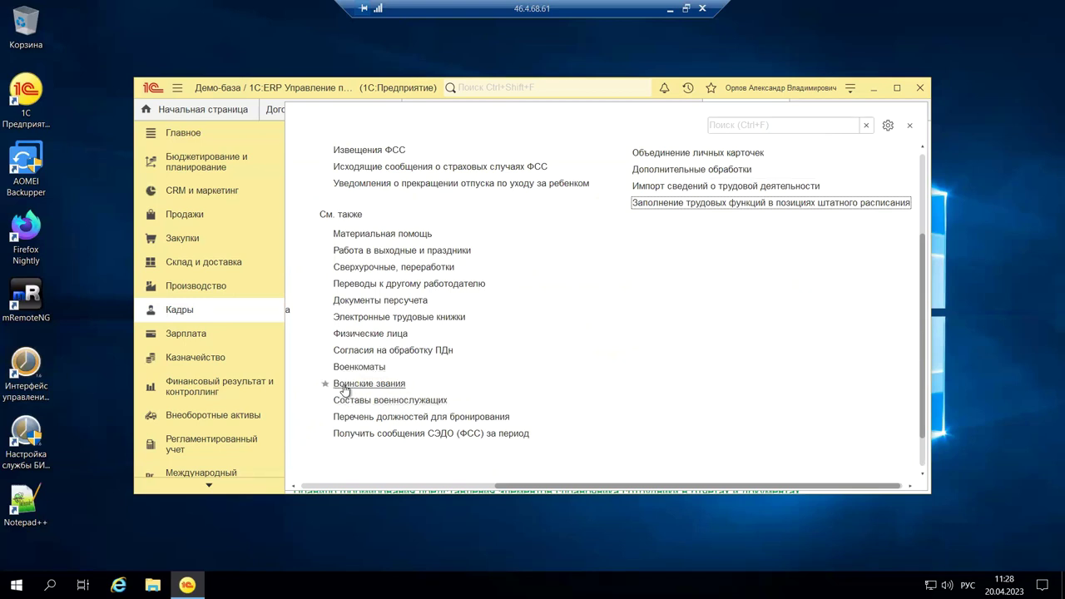
pyautogui.scroll(1, 349, 400)
pyautogui.scroll(2, 349, 400)
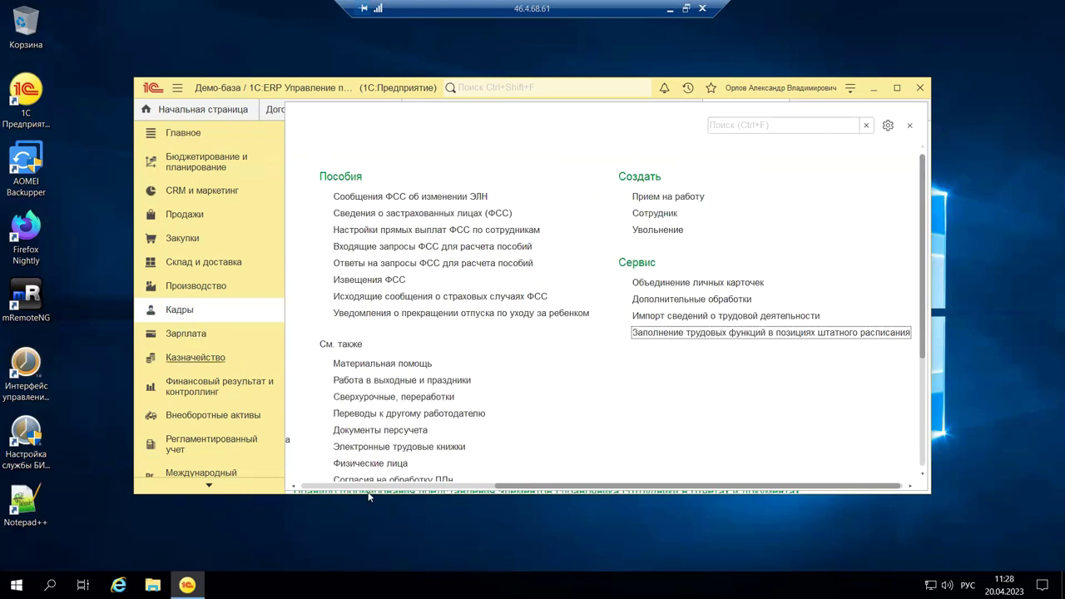
# Switch to the 1С «Зарплата и управление персоналом» database and review the «Воинский учет» commands in its «Кадры» section
pyautogui.click(669, 10)
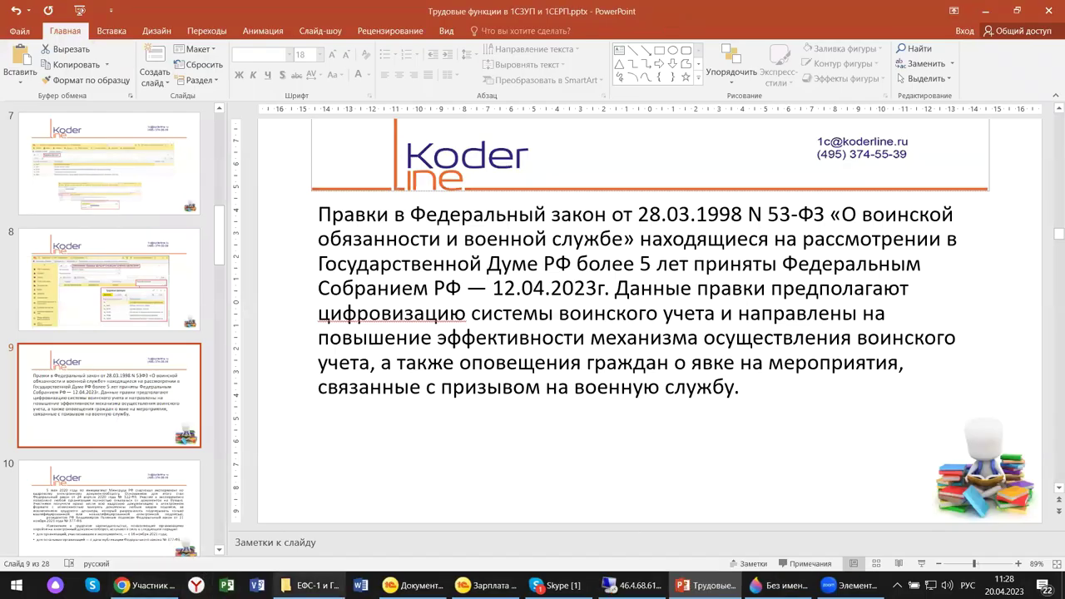
pyautogui.moveTo(487, 584)
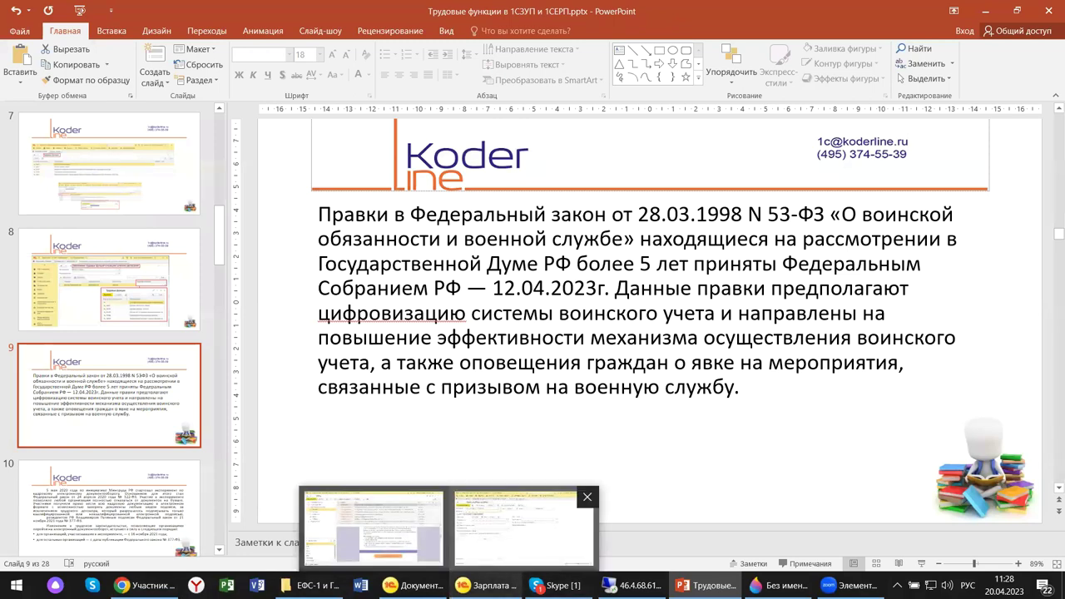
pyautogui.click(524, 528)
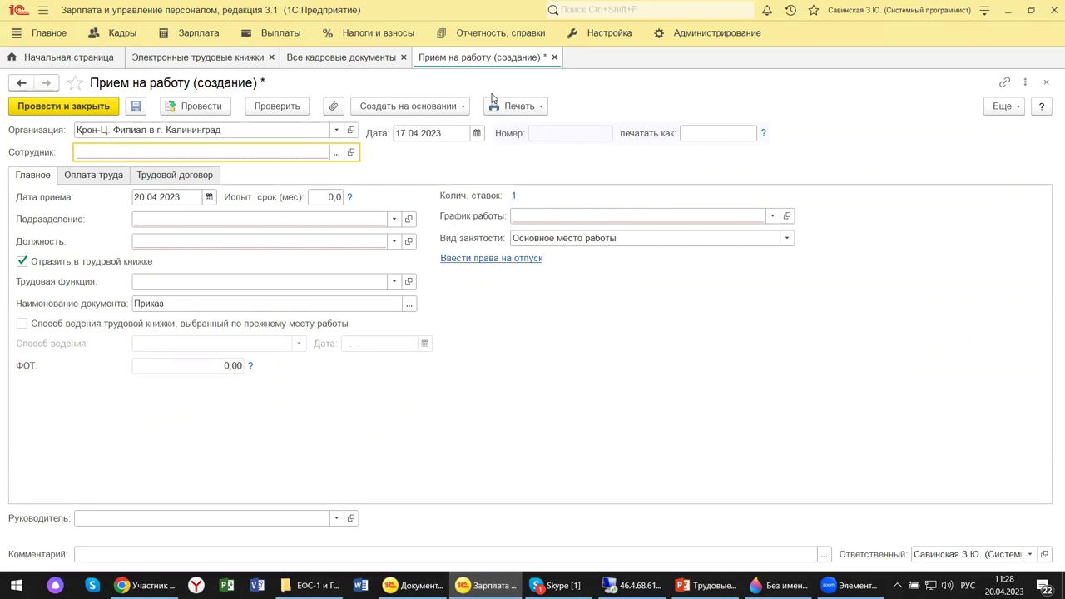
pyautogui.click(119, 35)
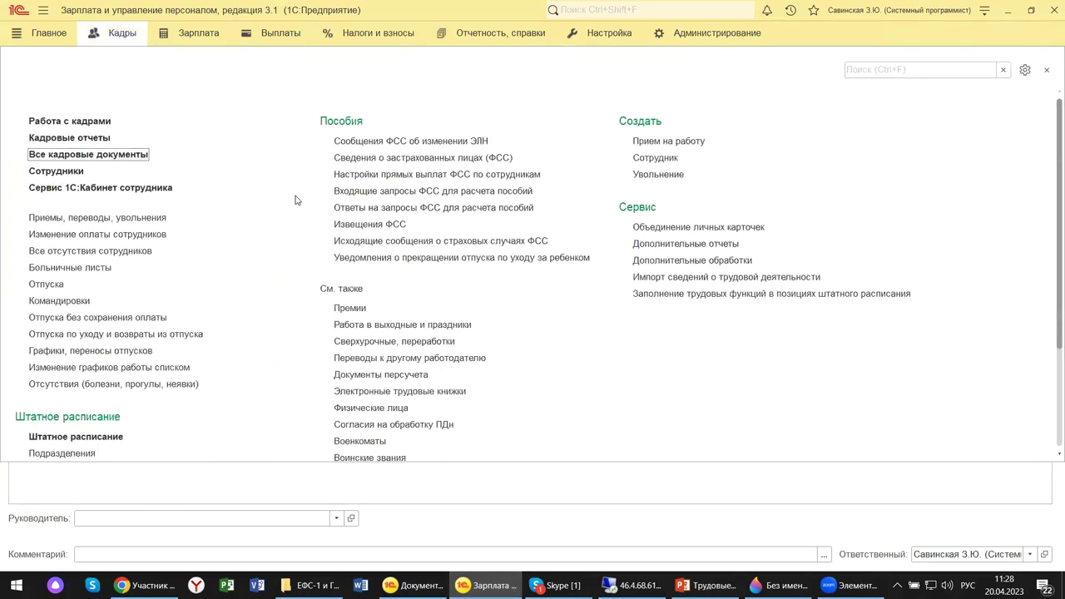
pyautogui.scroll(-4, 292, 202)
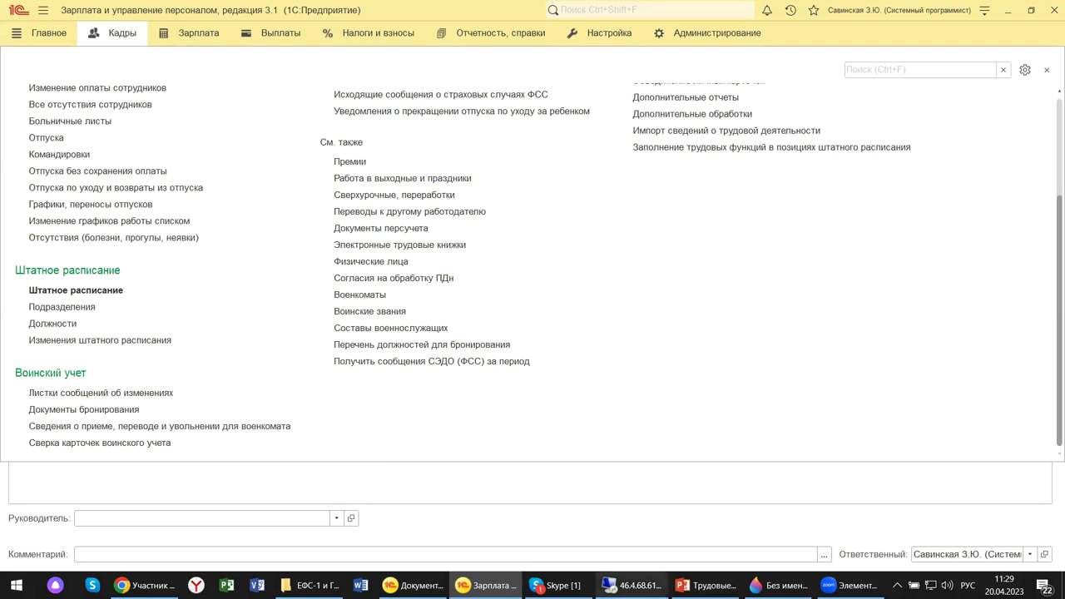
# Switch to the PowerPoint presentation, show slide 10, and highlight the resolution number «246п» on slide 11
pyautogui.click(705, 585)
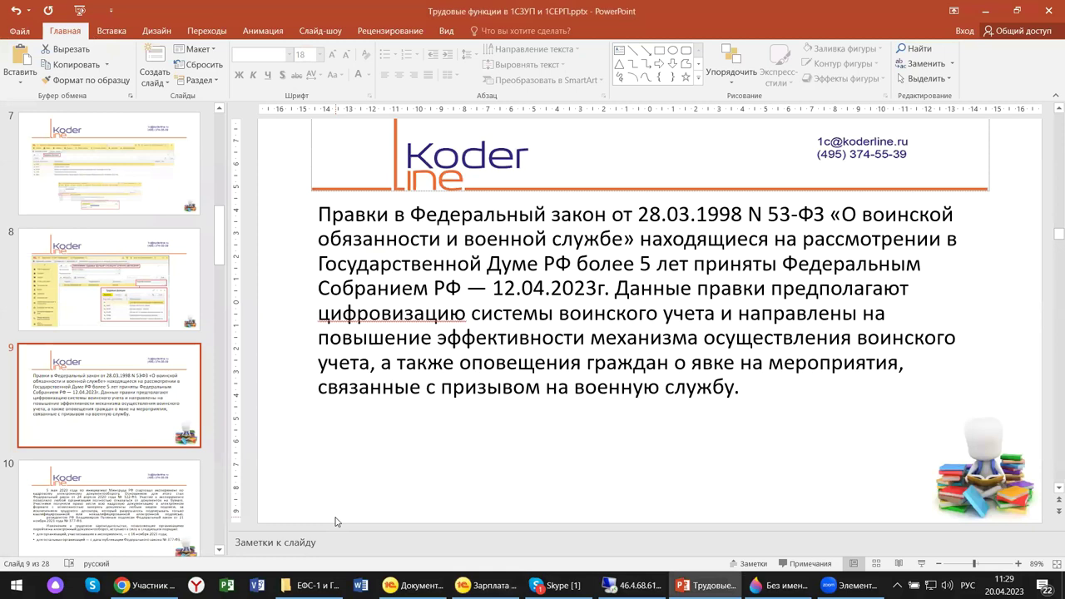
pyautogui.click(75, 514)
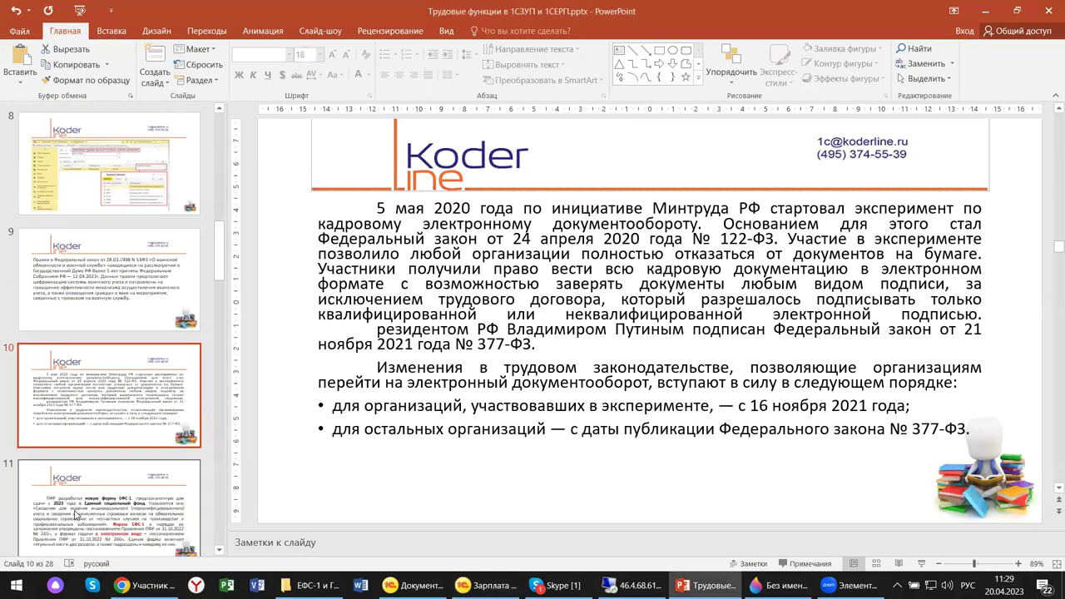
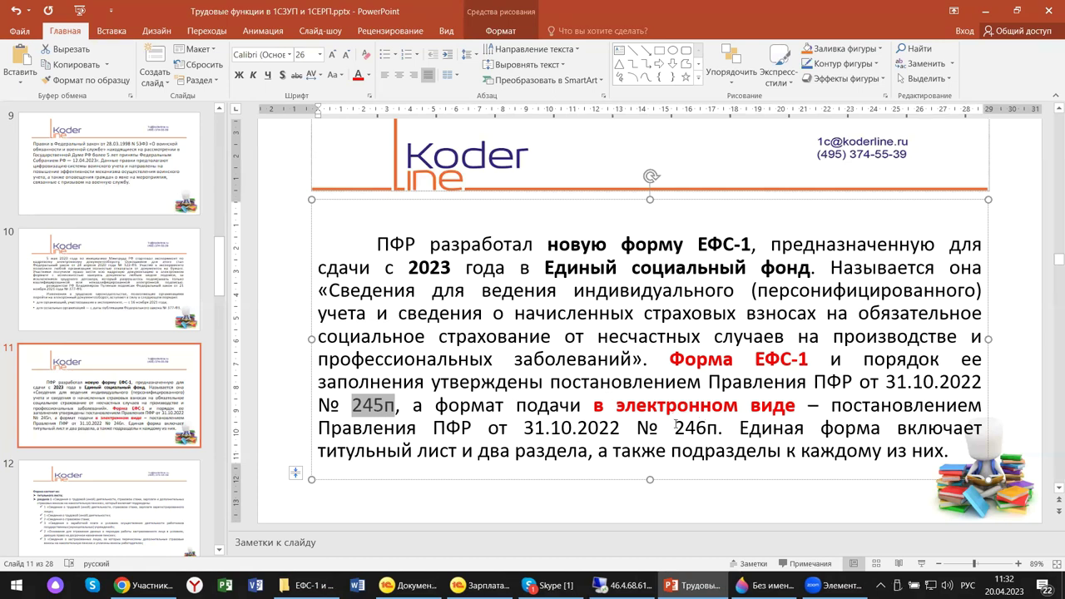
pyautogui.moveTo(674, 425); pyautogui.dragTo(717, 427)
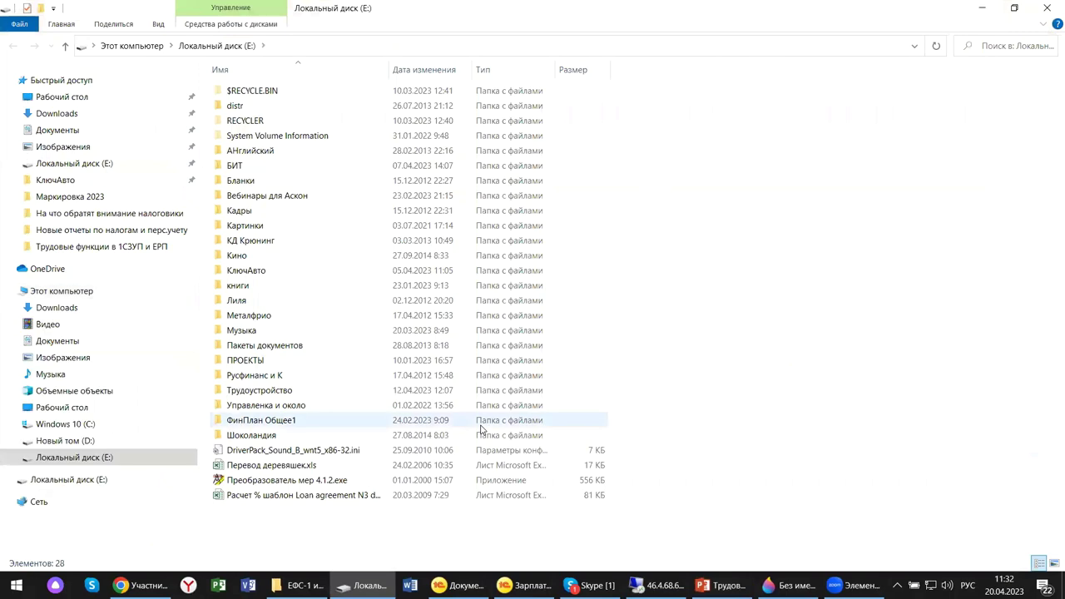
# Close the «Локальный диск (E:)» folder window and show slides 12 and 13 on the structure of the ЕФС-1 form
pyautogui.click(1048, 8)
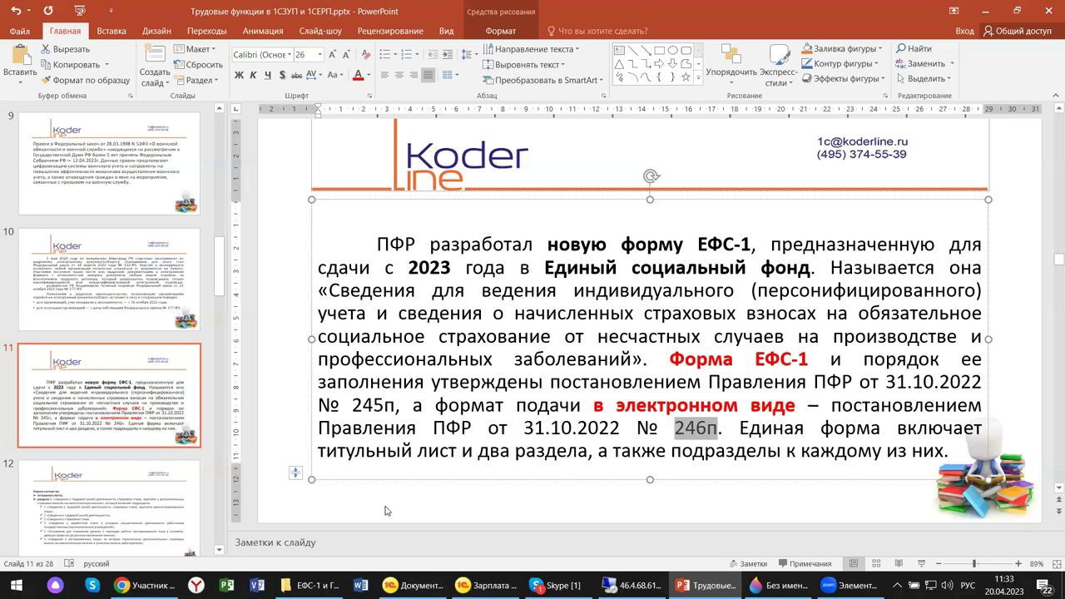
pyautogui.click(135, 509)
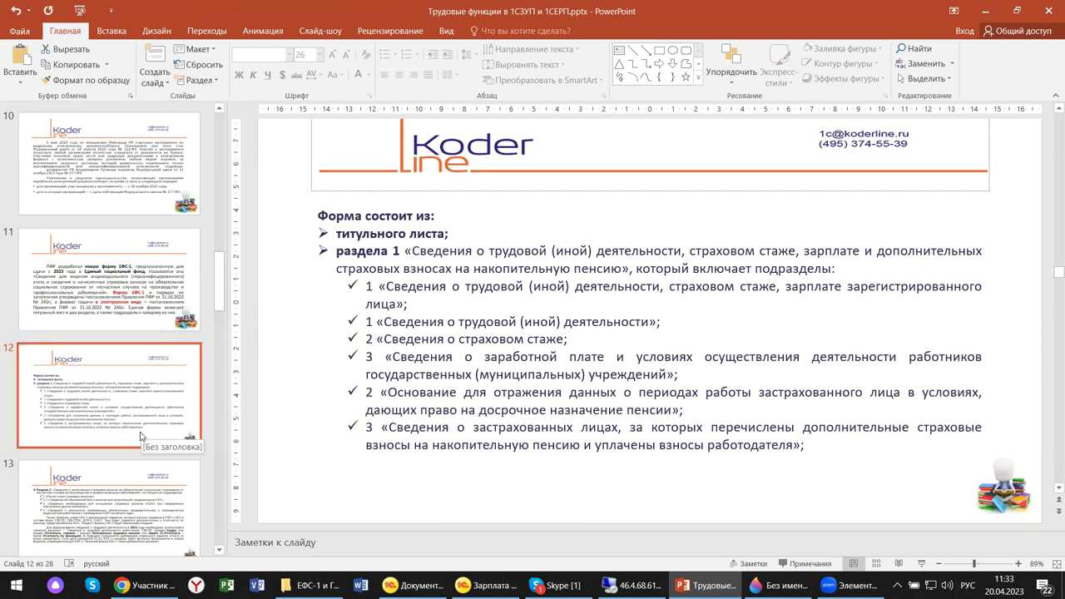
pyautogui.click(133, 516)
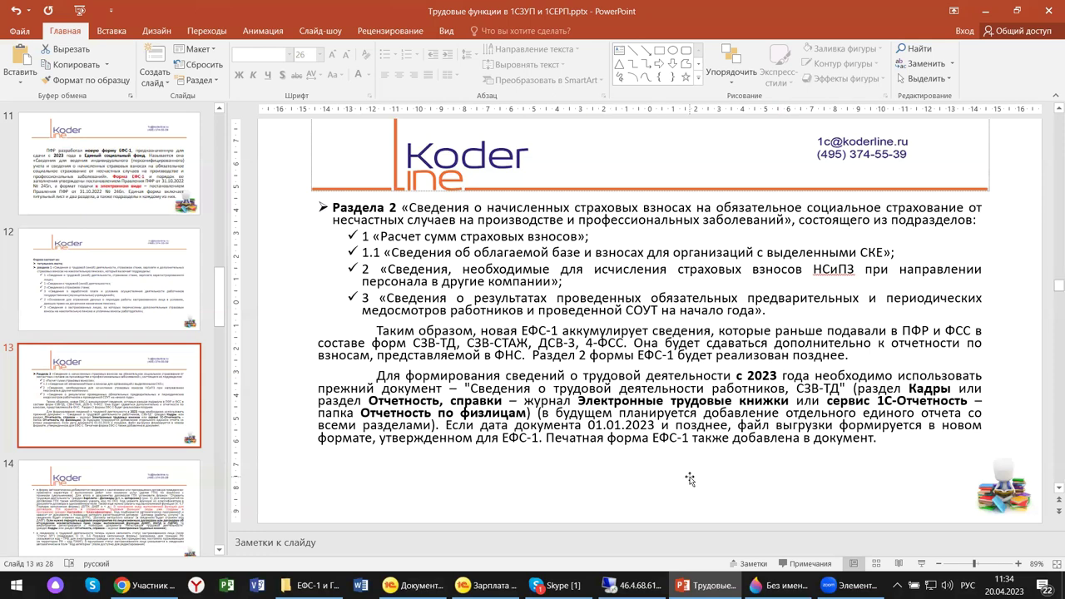
# Switch to the remote 1С:ERP database, open the «Электронные трудовые книжки» journal from «Кадры», and review the document types available for creation
pyautogui.click(636, 585)
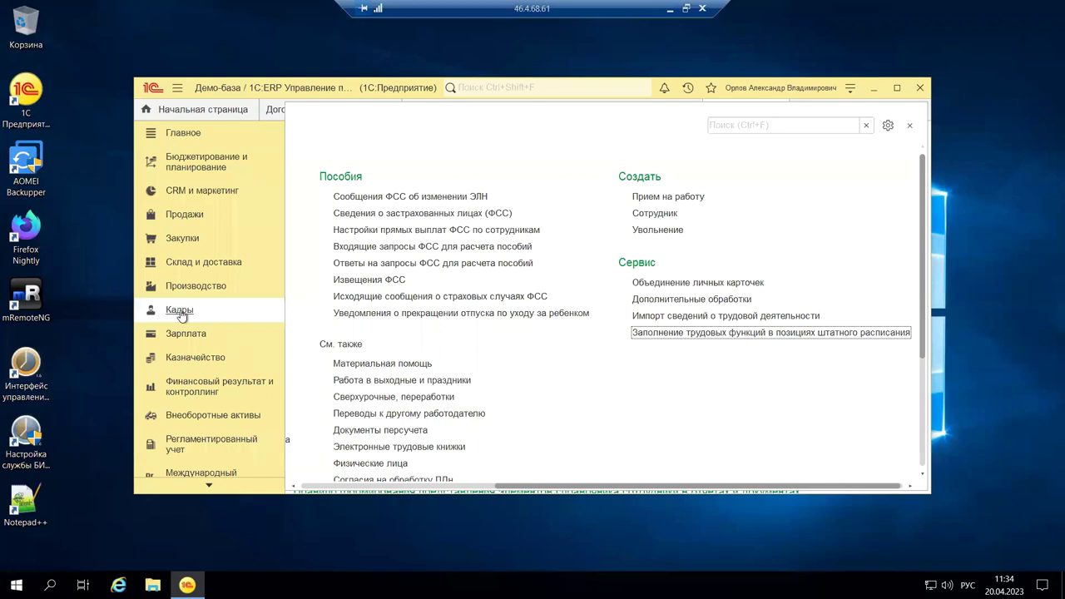
pyautogui.scroll(-1, 391, 363)
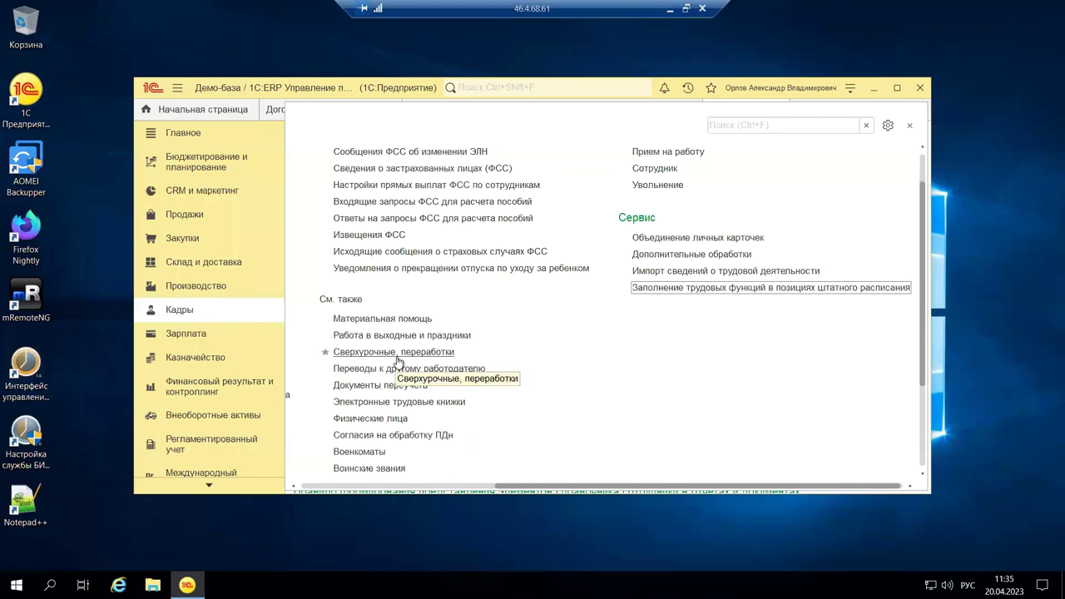
pyautogui.scroll(-1, 397, 362)
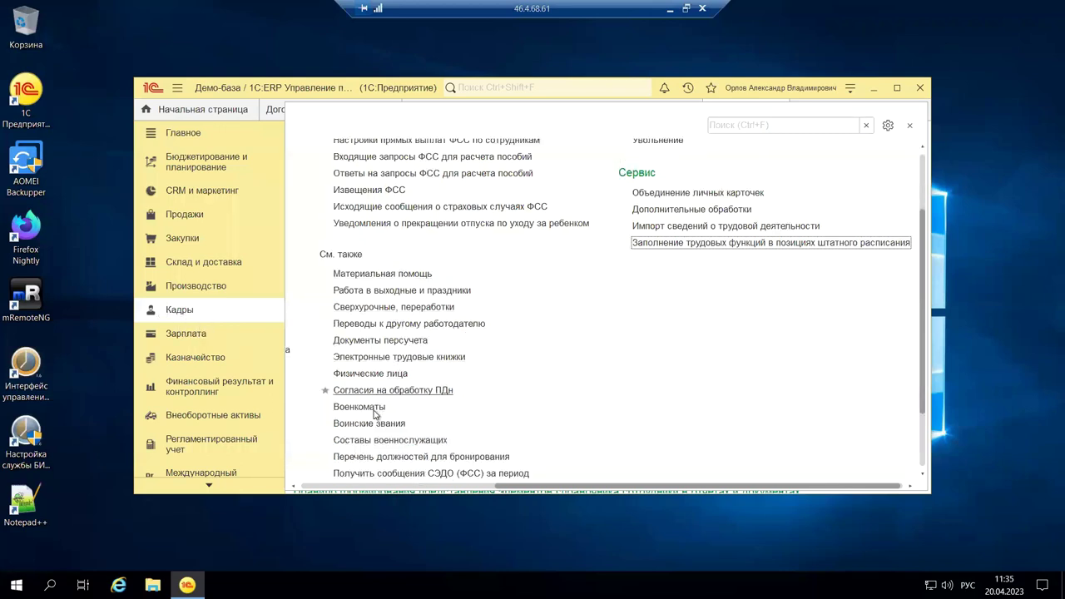
pyautogui.click(417, 358)
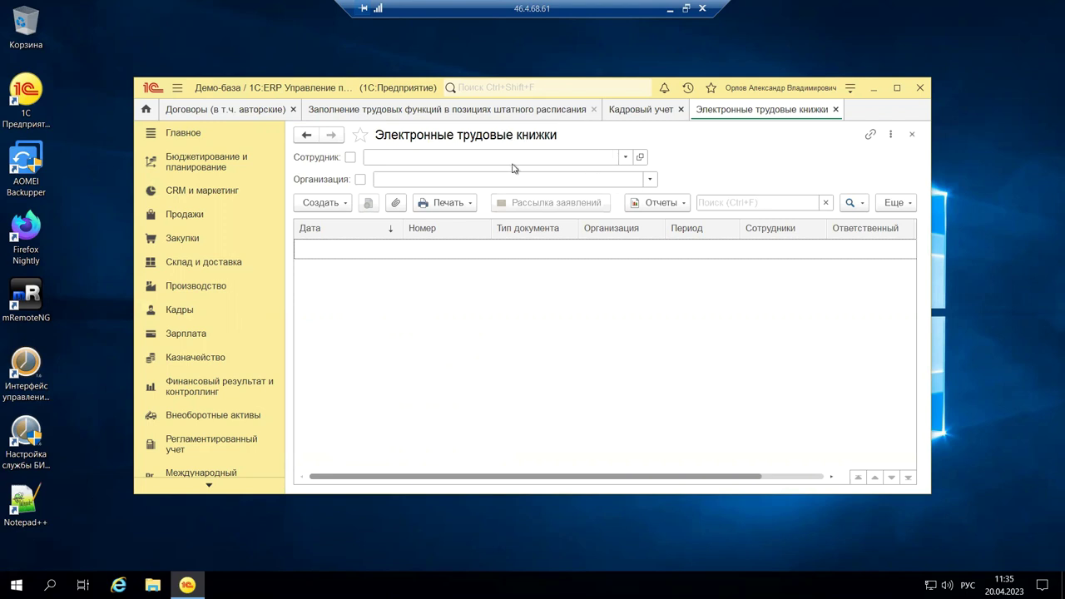
pyautogui.click(309, 204)
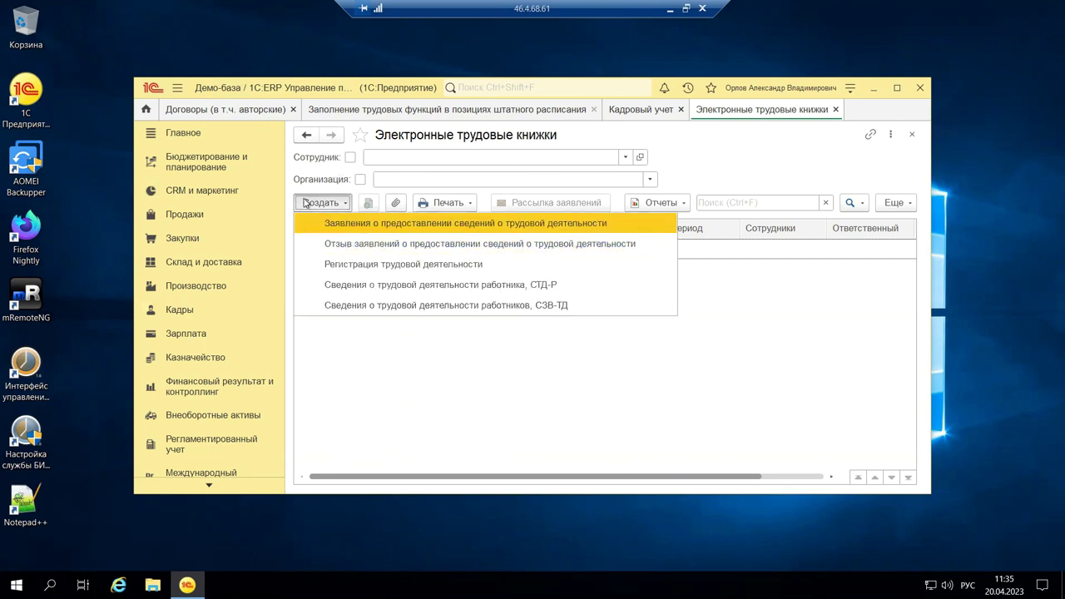
pyautogui.click(339, 218)
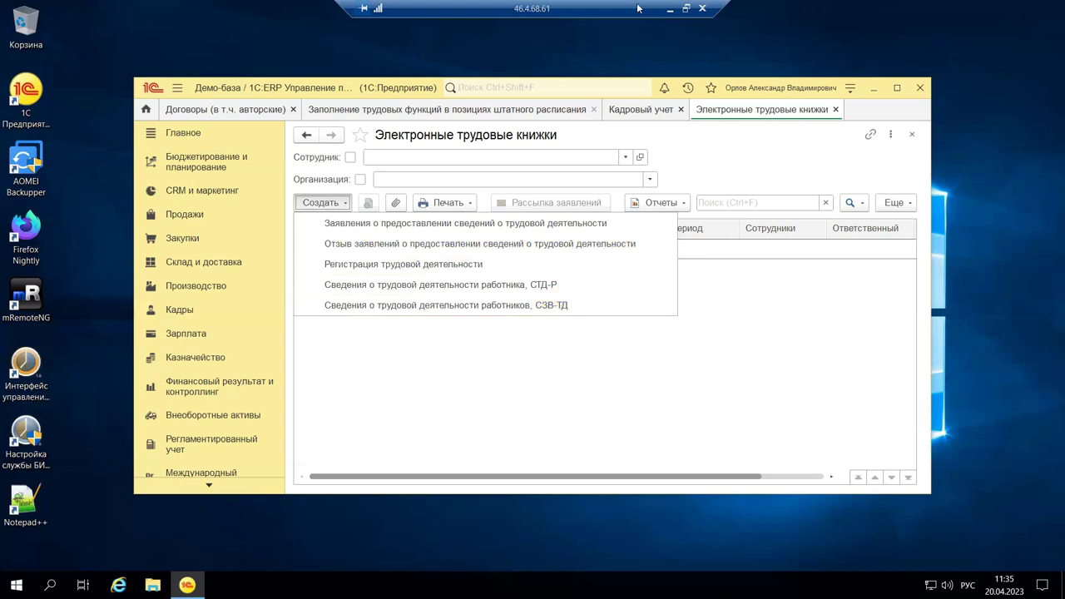
pyautogui.click(671, 14)
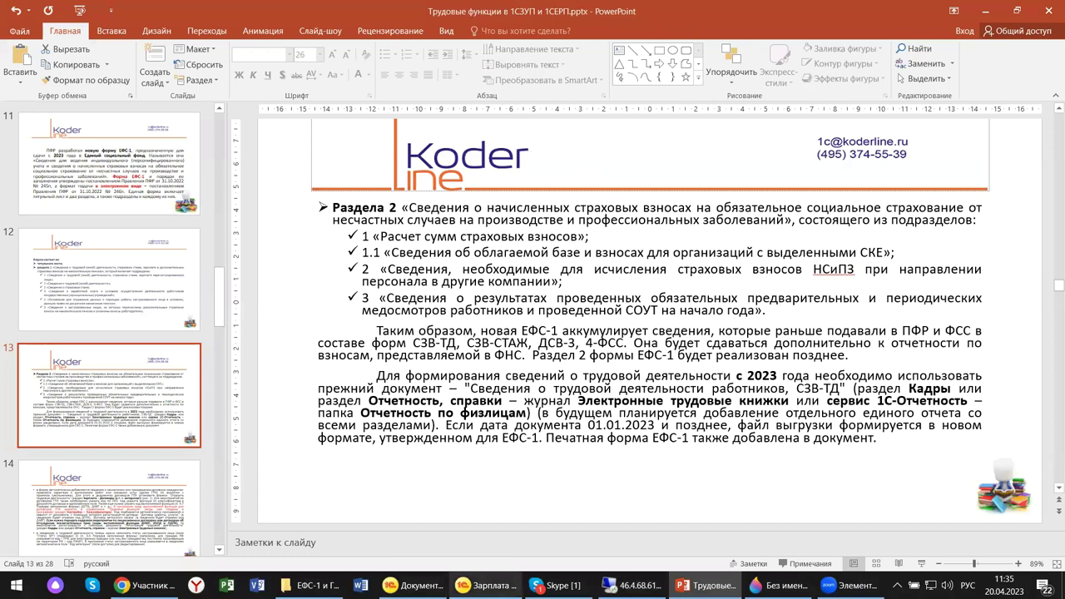
# Switch to «Зарплата и управление персоналом» and open the СЗВ-ТД document dated 07.03.2023 from the «Электронные трудовые книжки» journal
pyautogui.moveTo(478, 584)
pyautogui.click(381, 556)
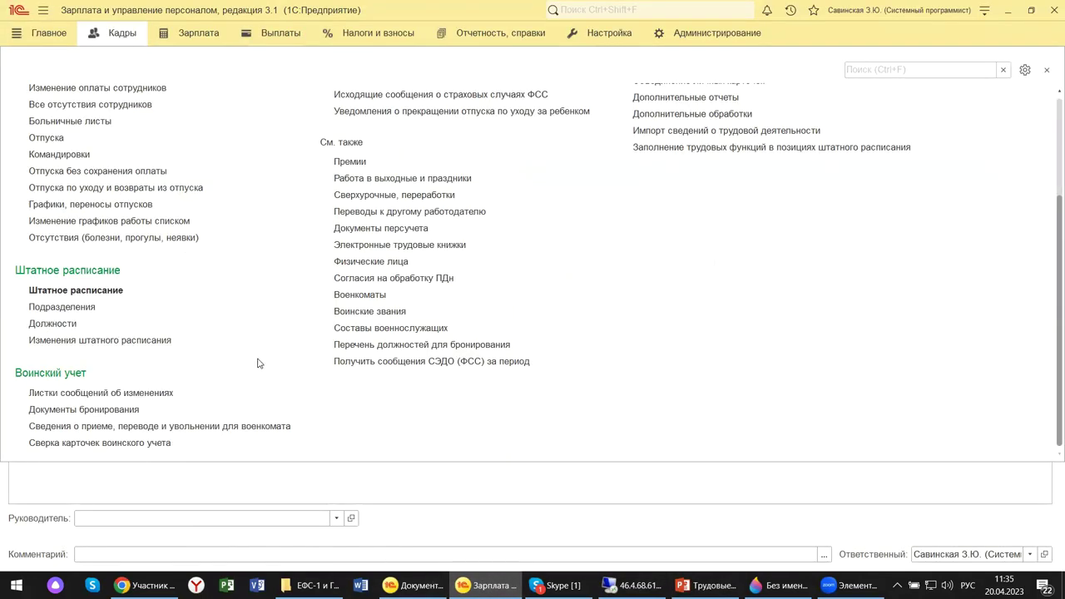
pyautogui.click(376, 246)
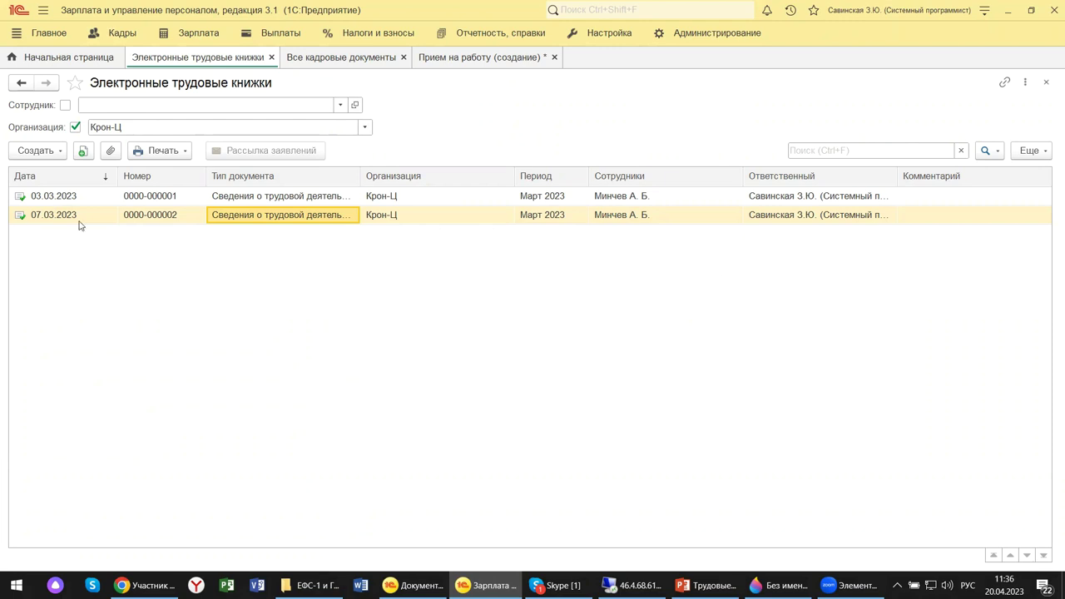
pyautogui.doubleClick(307, 218)
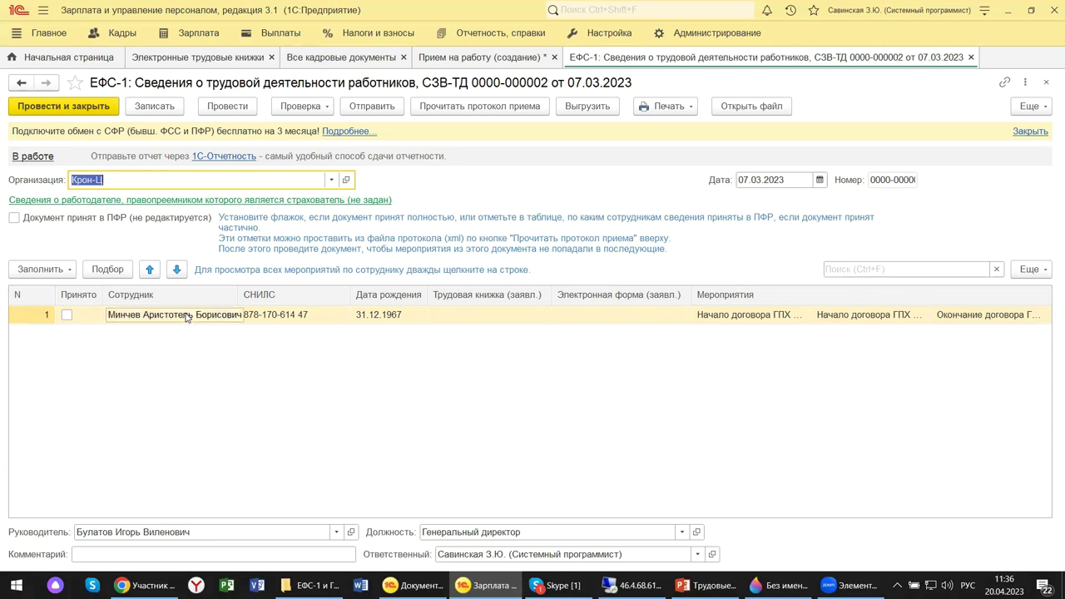
# Open the employee's «Мероприятия» details, examine the «Начало договора ГПХ» event and its «Д-р ГПХ» base document, then close the details
pyautogui.click(724, 322)
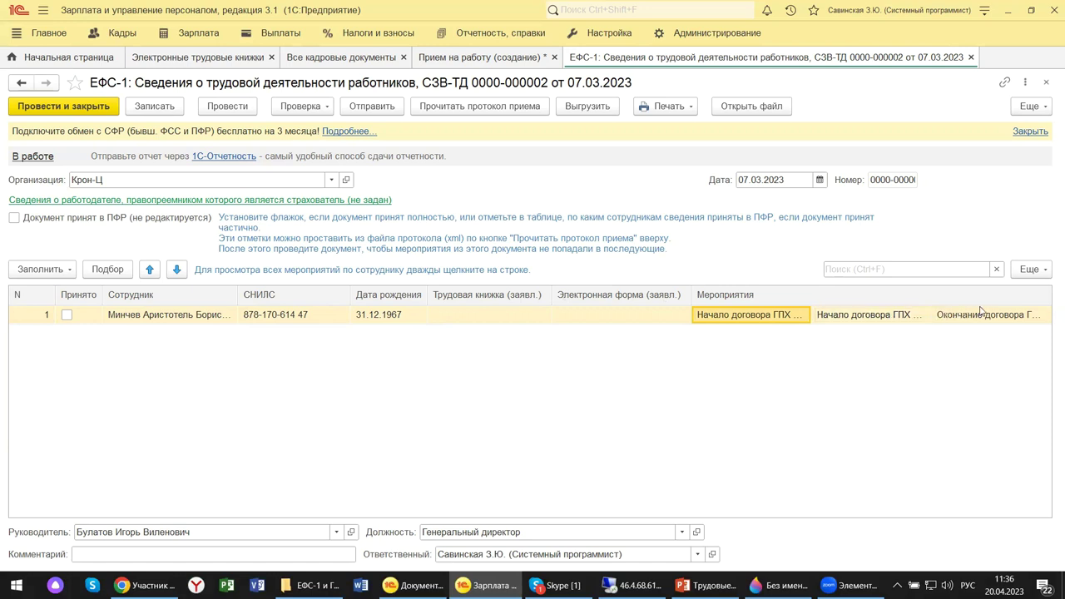
pyautogui.click(869, 319)
pyautogui.doubleClick(870, 319)
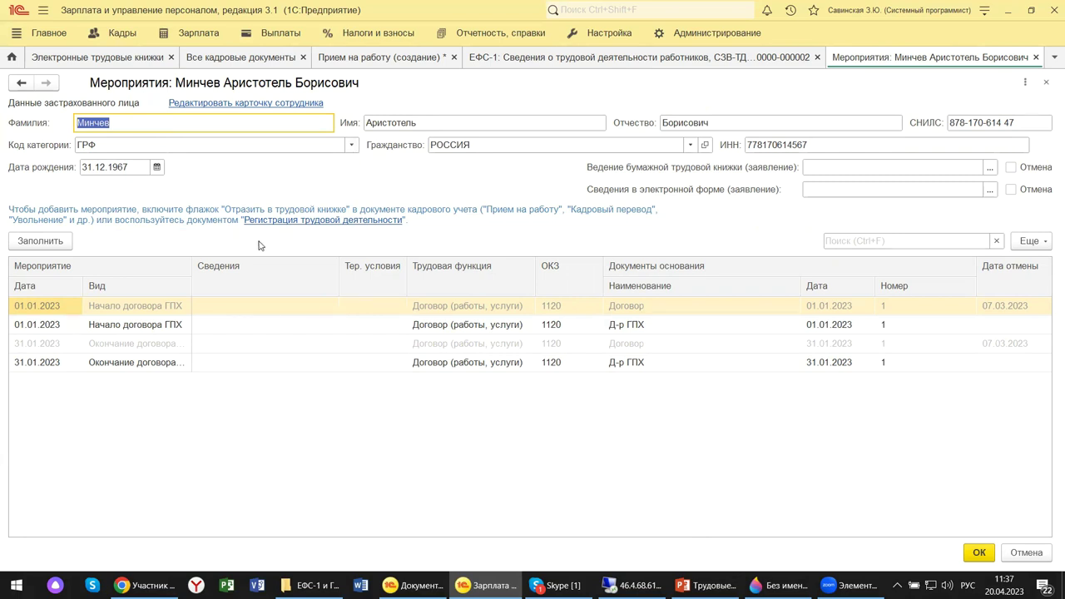
pyautogui.click(646, 326)
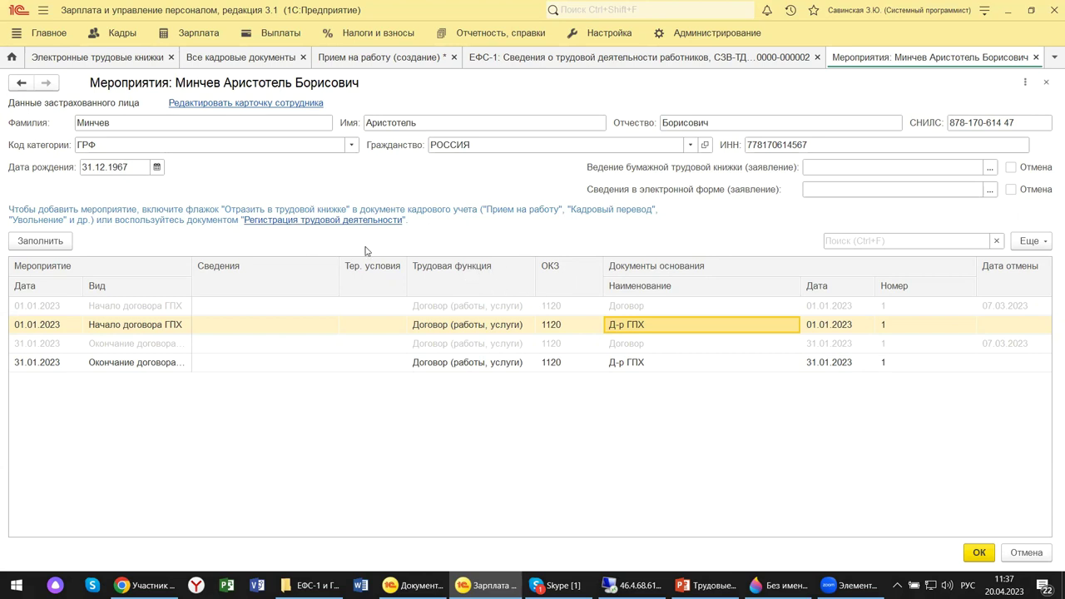
pyautogui.rightClick(629, 330)
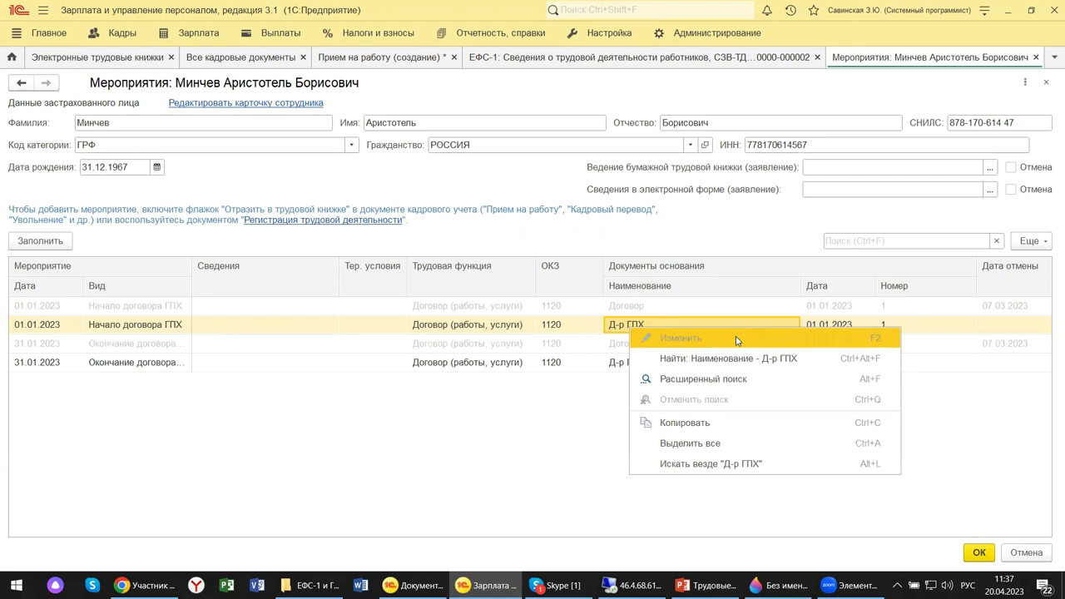
pyautogui.click(541, 418)
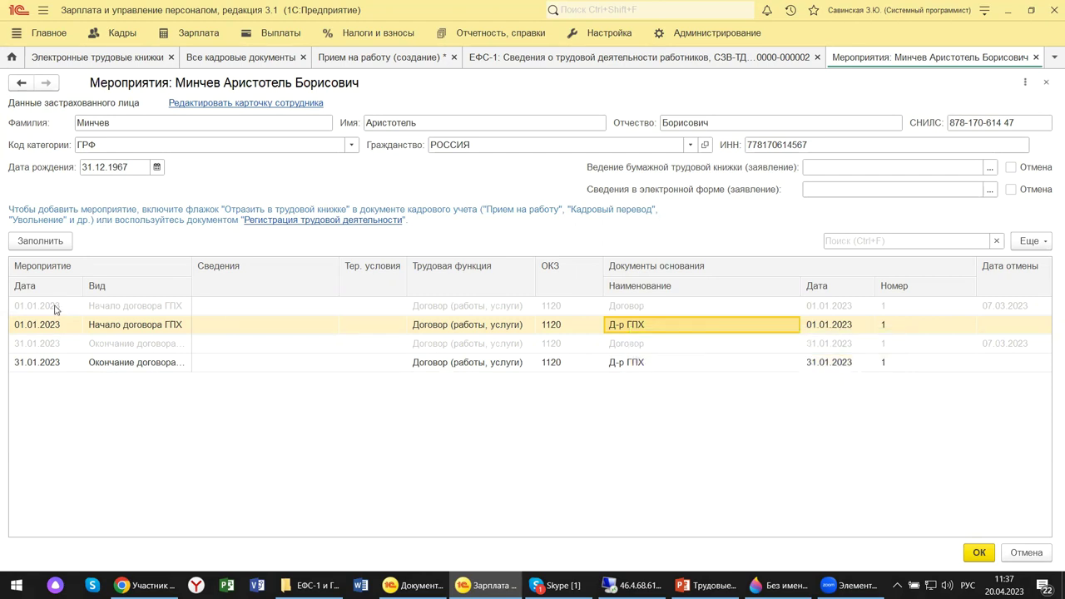
pyautogui.click(97, 328)
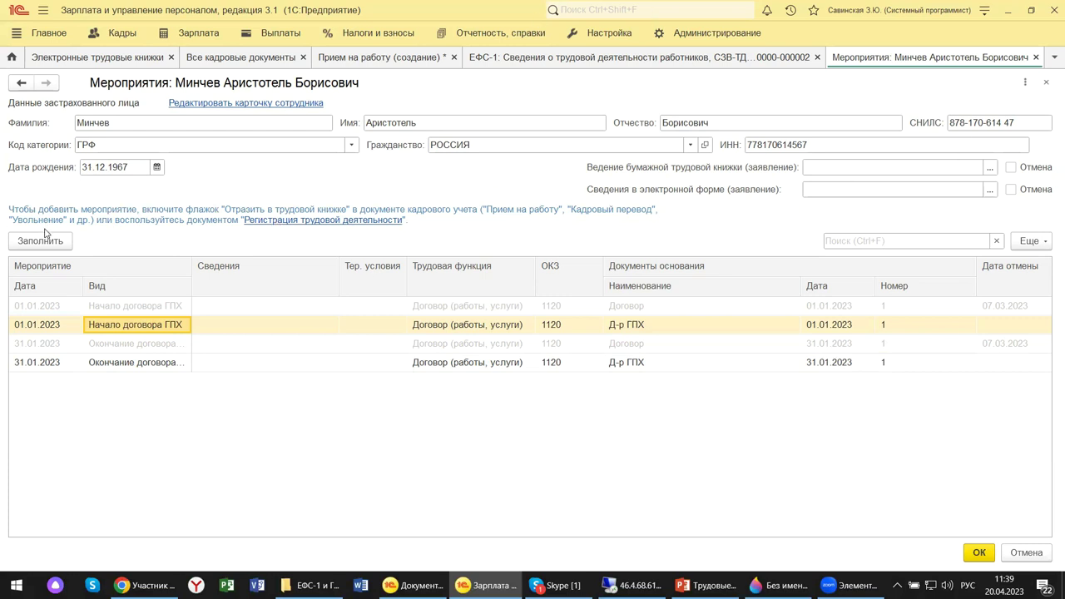
pyautogui.click(1046, 84)
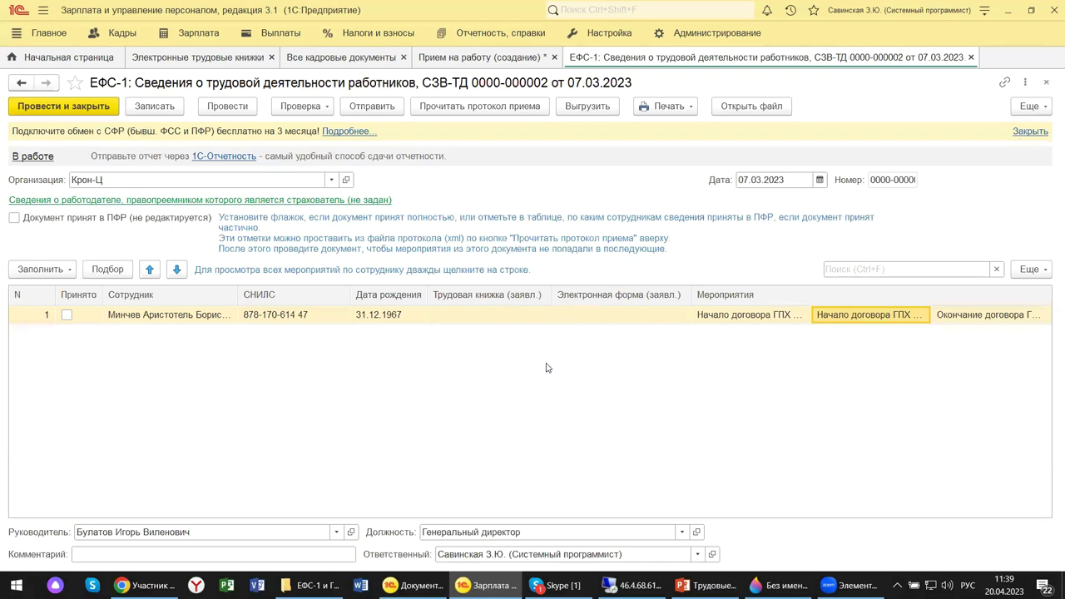
# Generate the ЕФС-1 printed form of the document and review the policyholder details on its title page
pyautogui.click(657, 111)
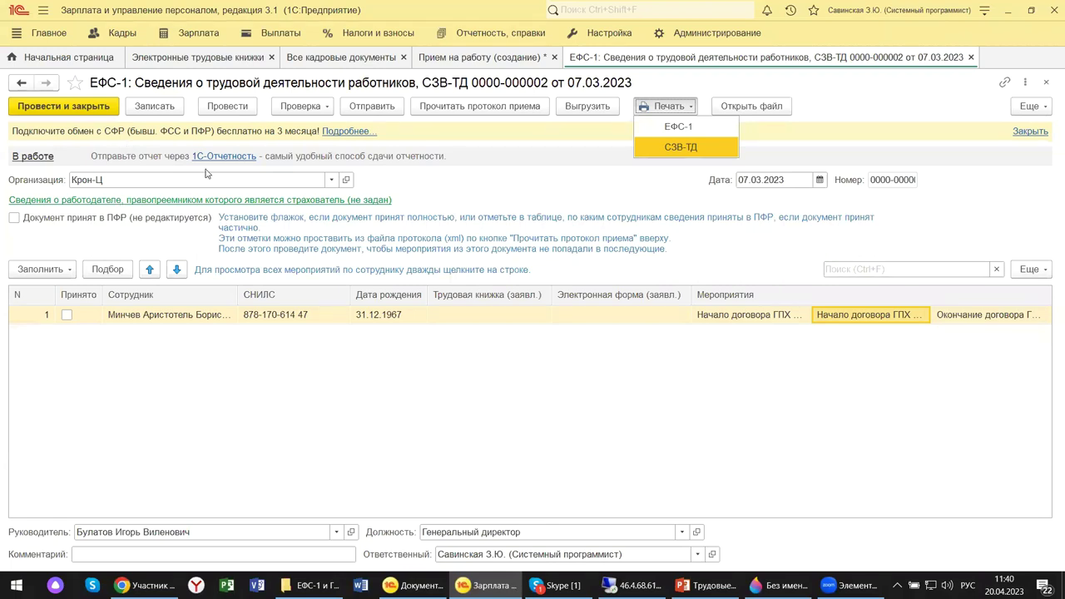
pyautogui.click(665, 127)
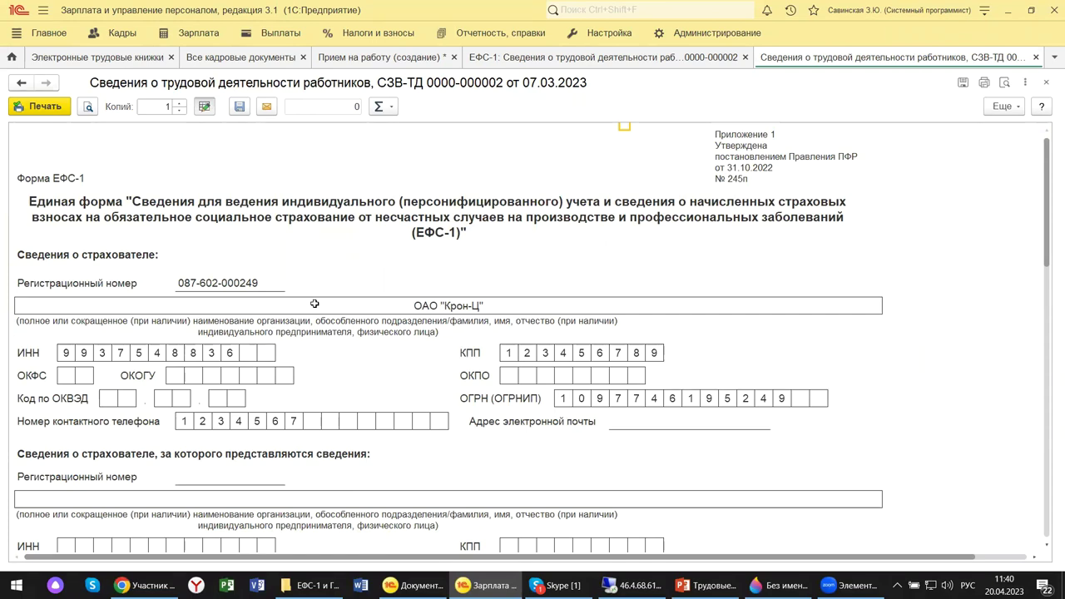
pyautogui.scroll(-3, 321, 306)
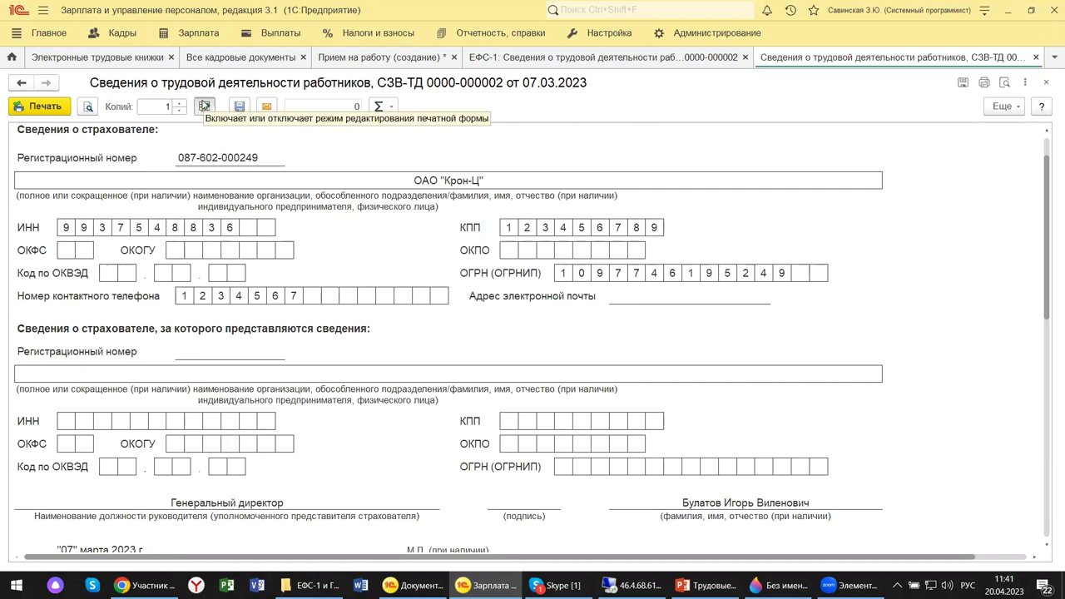
pyautogui.click(204, 106)
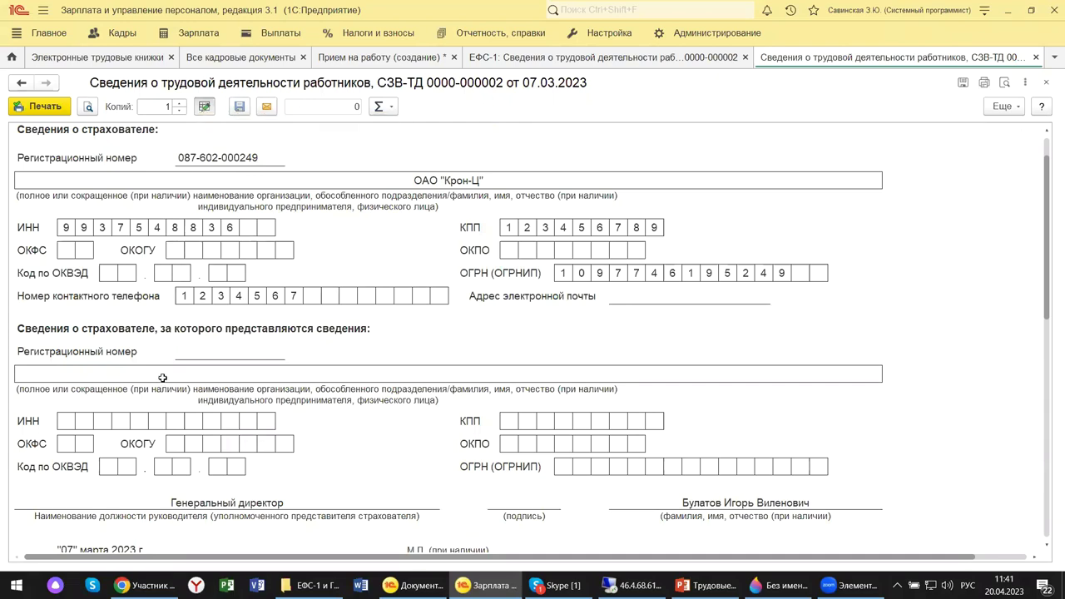
pyautogui.scroll(-5, 166, 375)
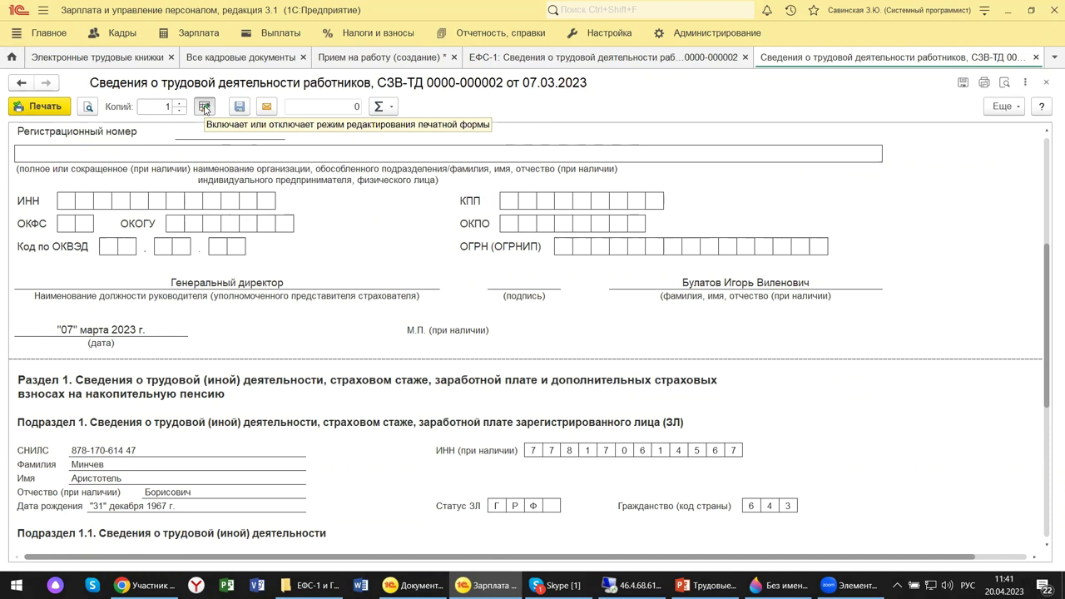
pyautogui.click(205, 109)
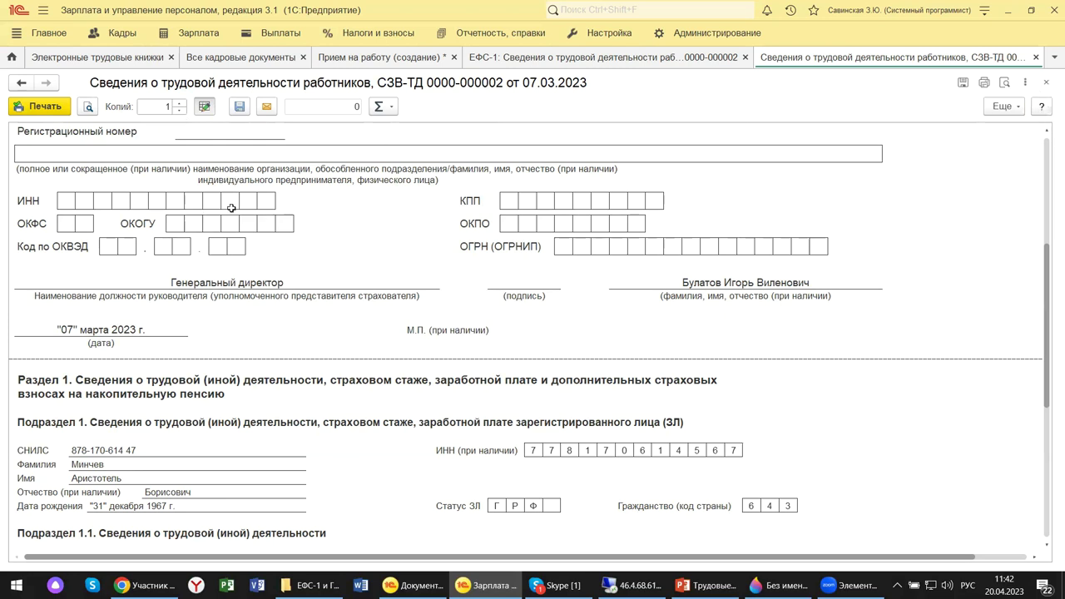
# Review section 1 of the printed ЕФС-1 form and highlight the function code in row 2 of subsection 1.1
pyautogui.scroll(-3, 186, 412)
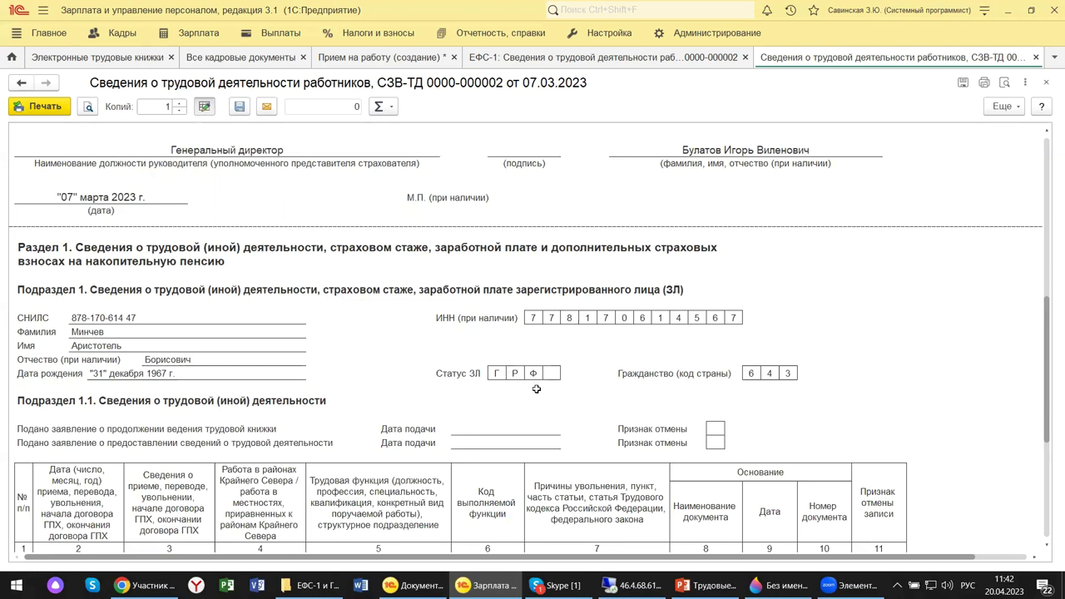
pyautogui.scroll(-3, 537, 389)
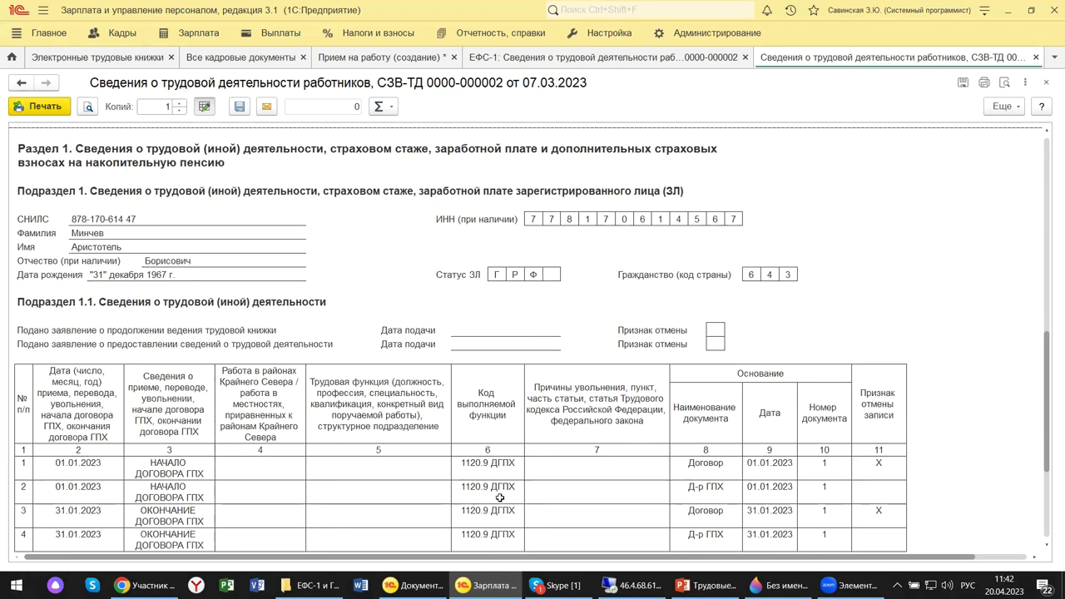
pyautogui.scroll(-3, 498, 499)
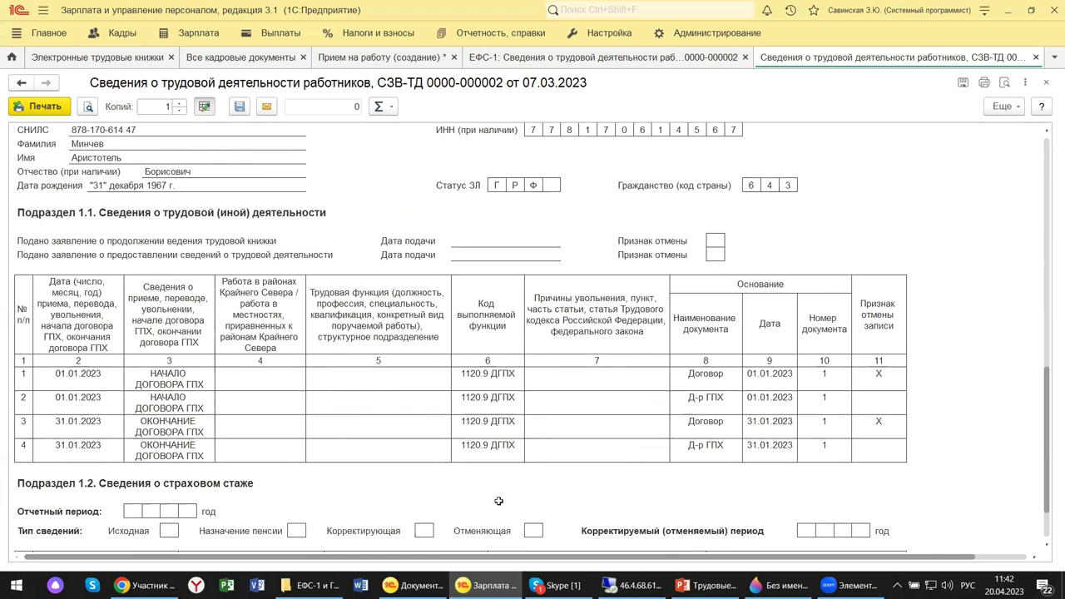
pyautogui.click(471, 397)
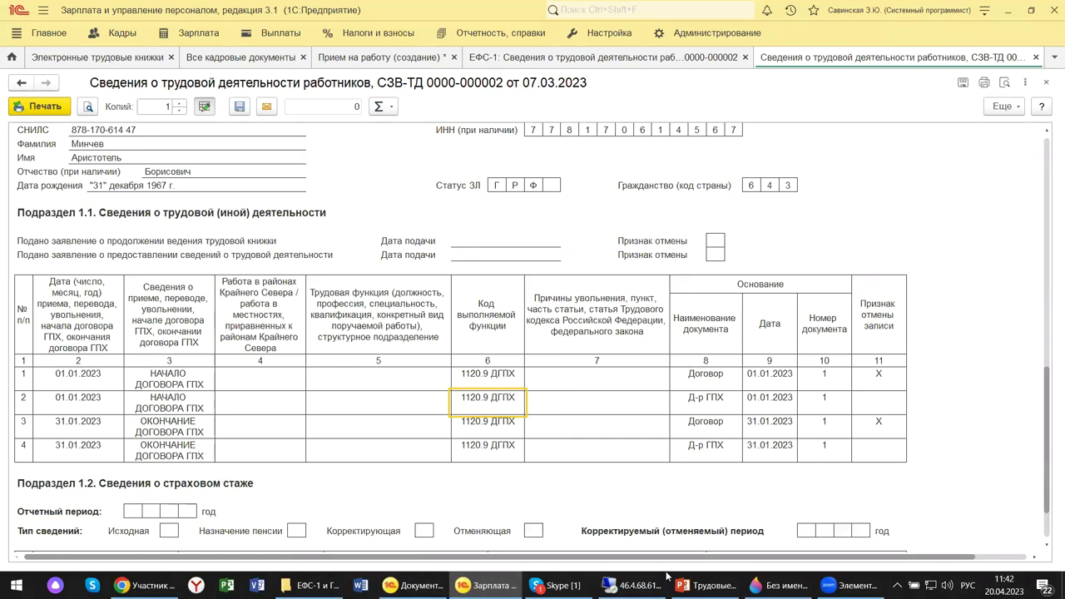
# Switch to the PowerPoint presentation and show slide 14 on reporting ГПХ contracts and the insured person's status
pyautogui.click(705, 584)
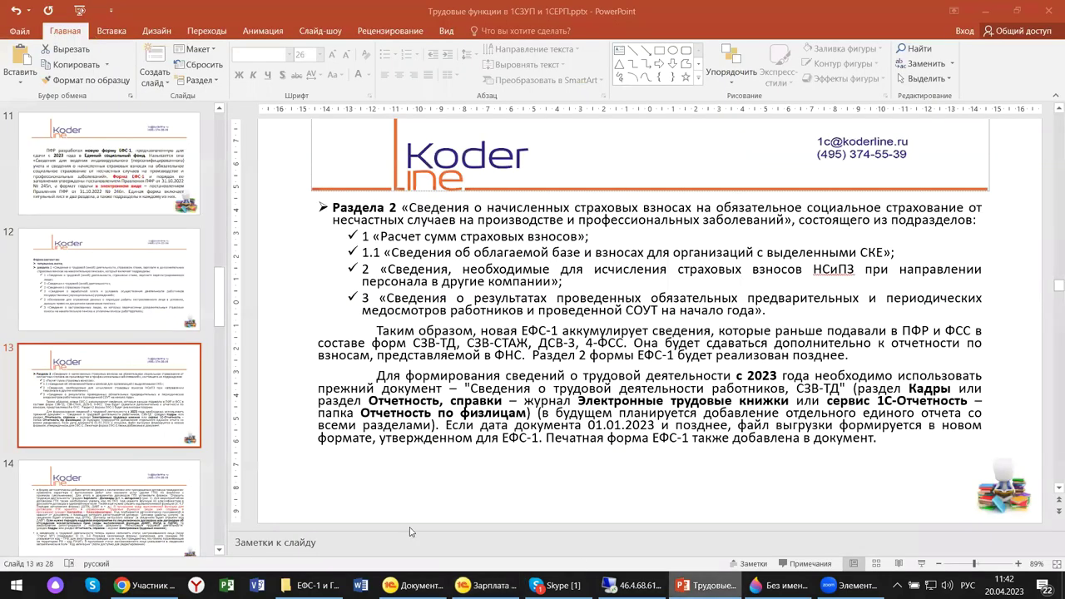
pyautogui.click(173, 510)
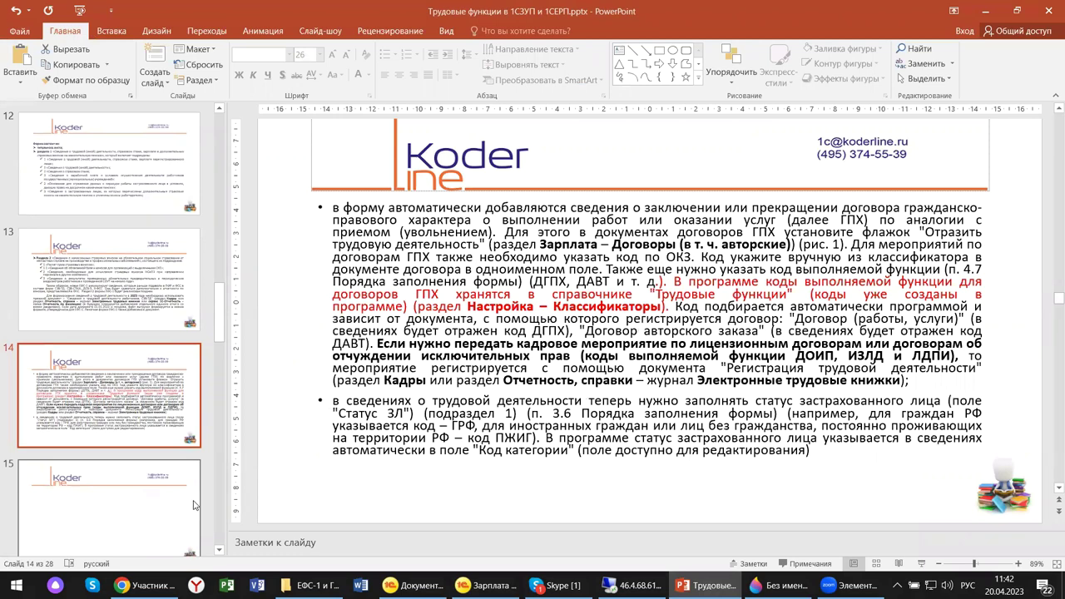